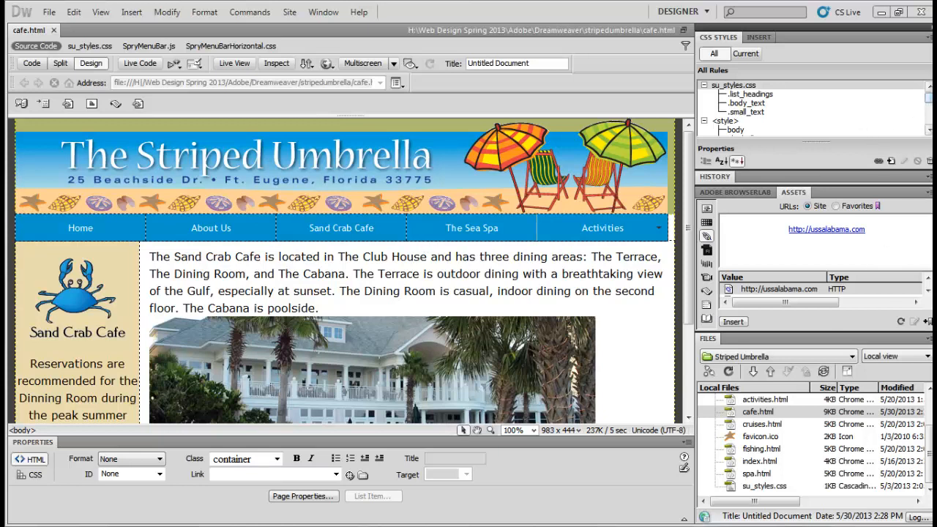
Step: Set the font family of the body CSS rule to Arial, Helvetica, sans-serif
left_click(929, 130)
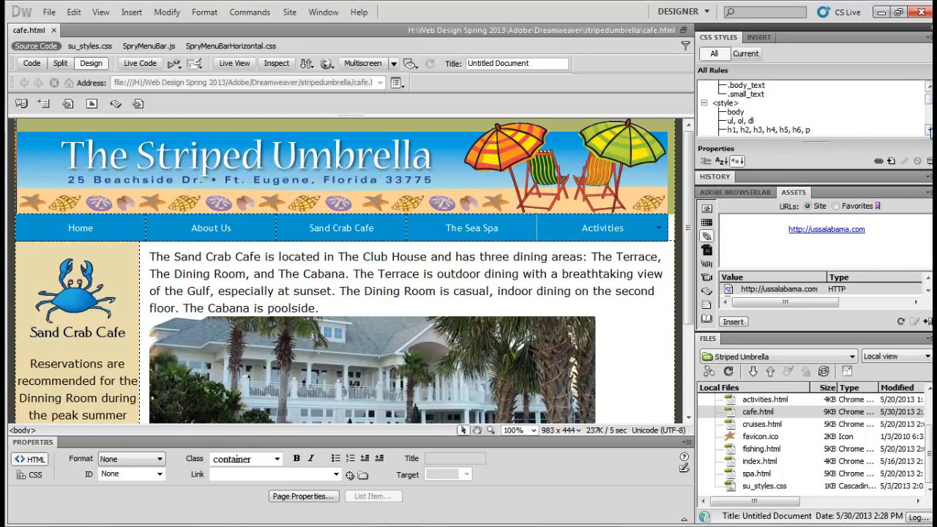
left_click(737, 113)
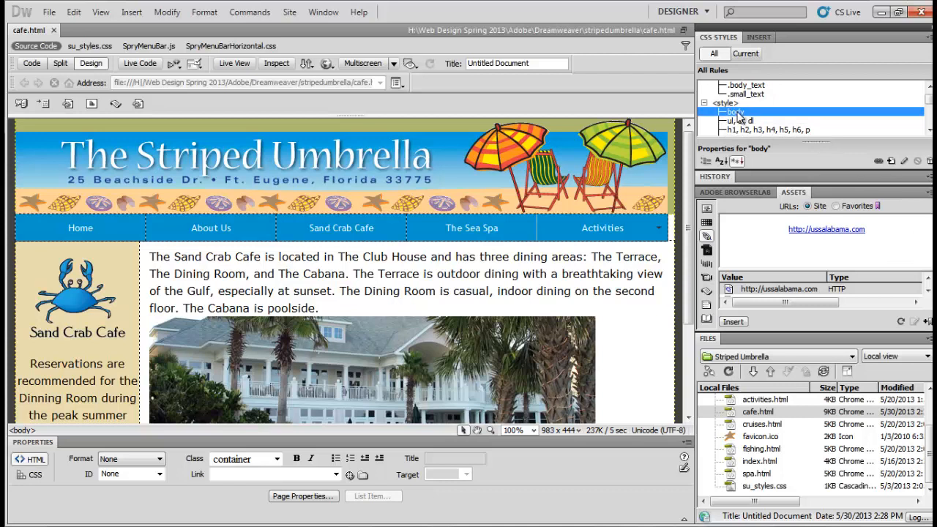
left_click(905, 163)
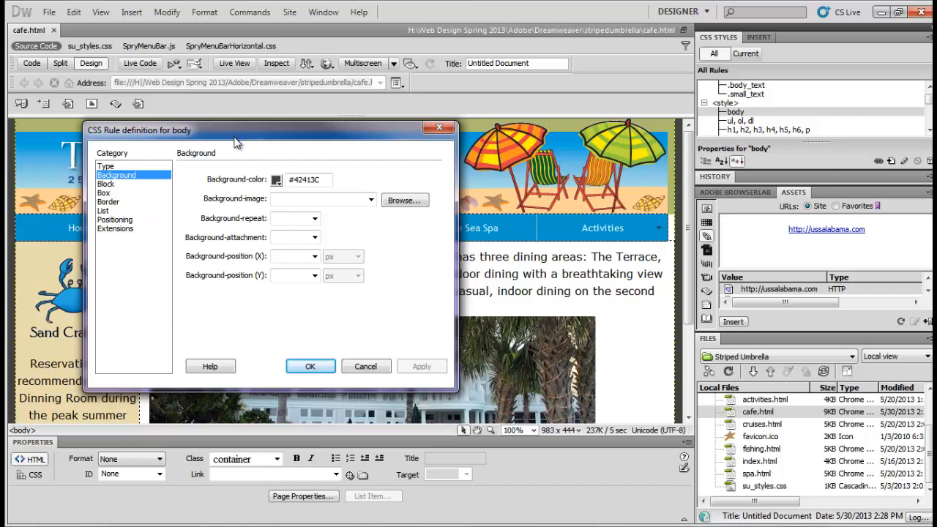
left_click(108, 167)
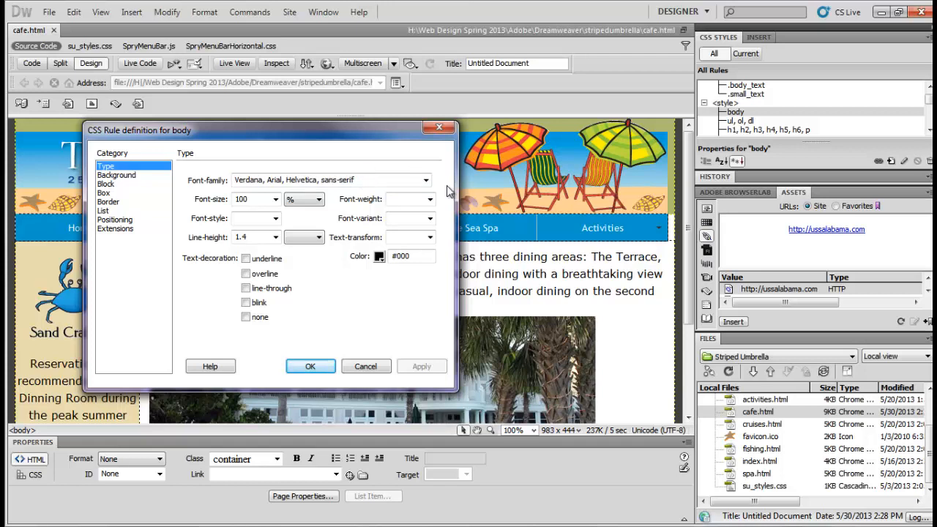
left_click(426, 180)
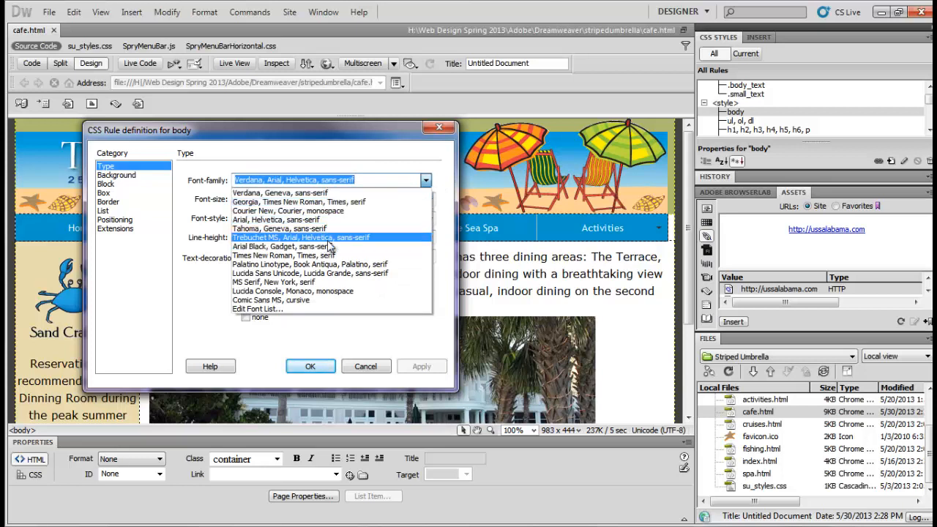
left_click(317, 220)
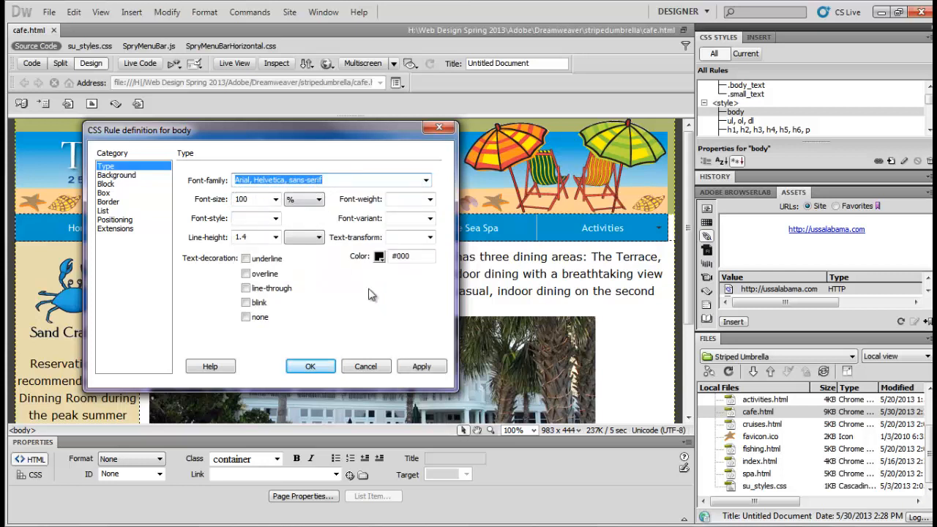
left_click_drag(361, 136, 801, 71)
left_click(752, 303)
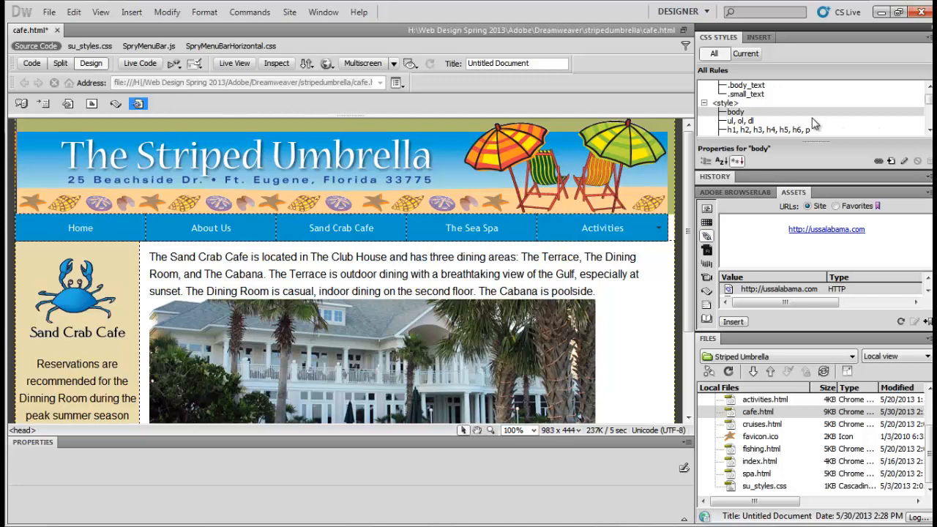
Step: Set the background of the .header CSS rule to #fff, making room to show the rule's properties
left_click(929, 130)
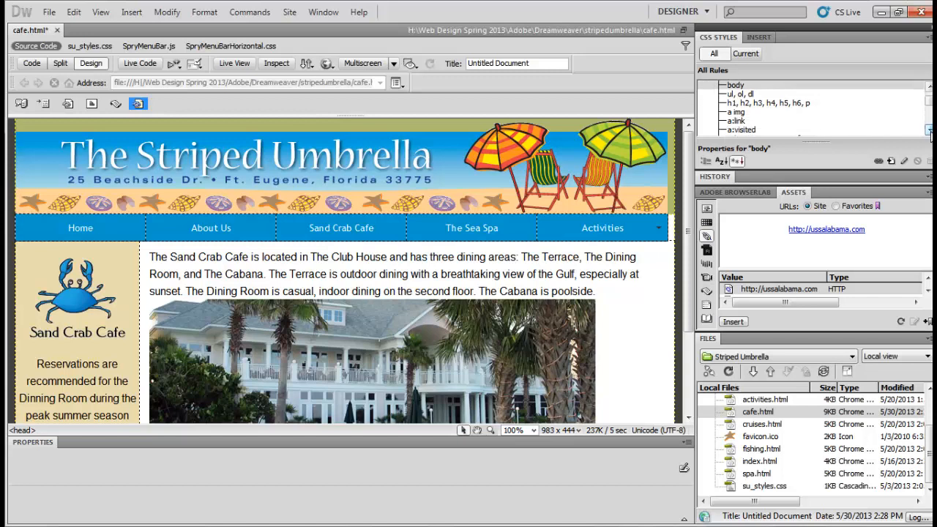
left_click(929, 129)
left_click(929, 130)
left_click(758, 111)
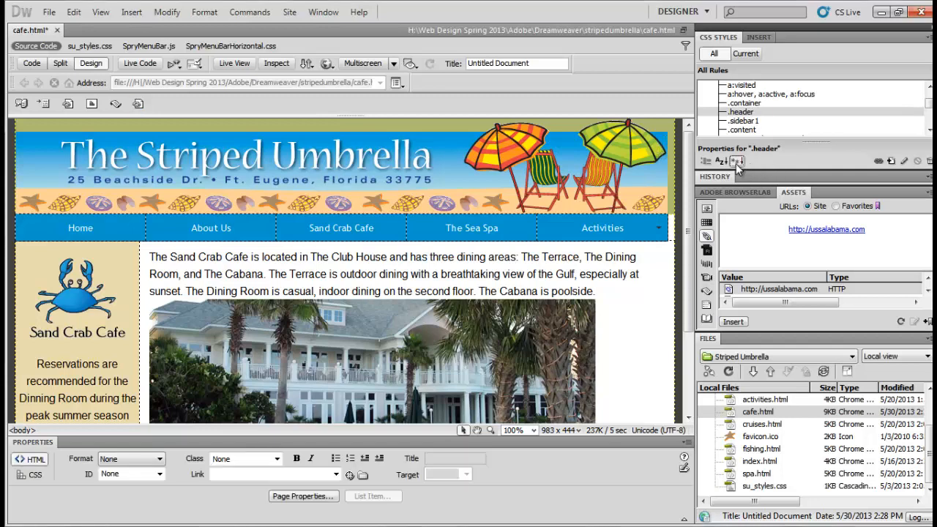
left_click_drag(756, 173, 755, 226)
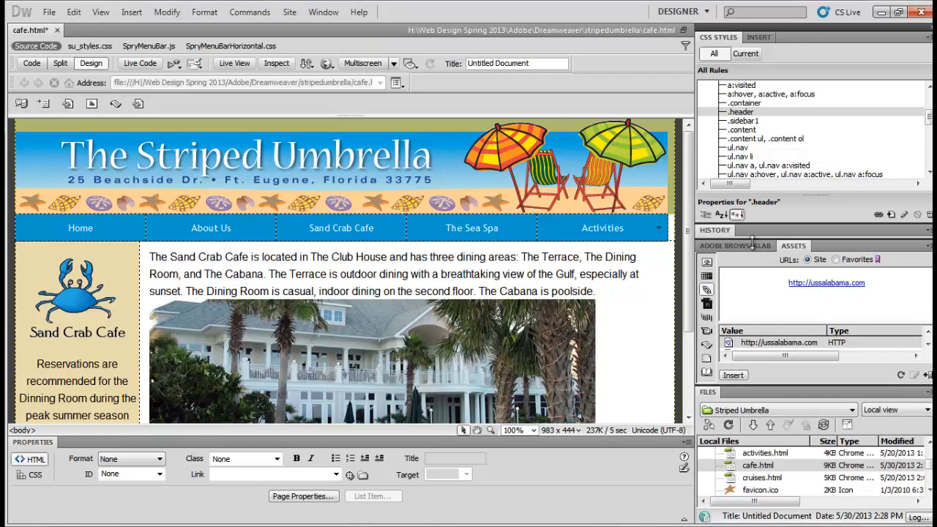
left_click_drag(774, 195, 794, 156)
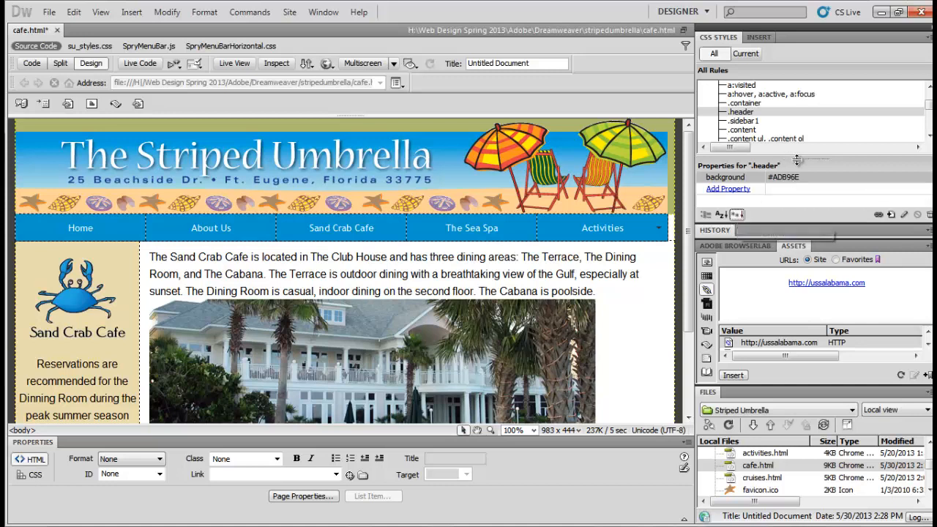
mouse_move(806, 158)
left_mouse_down()
mouse_move(807, 111)
mouse_move(806, 174)
left_mouse_up()
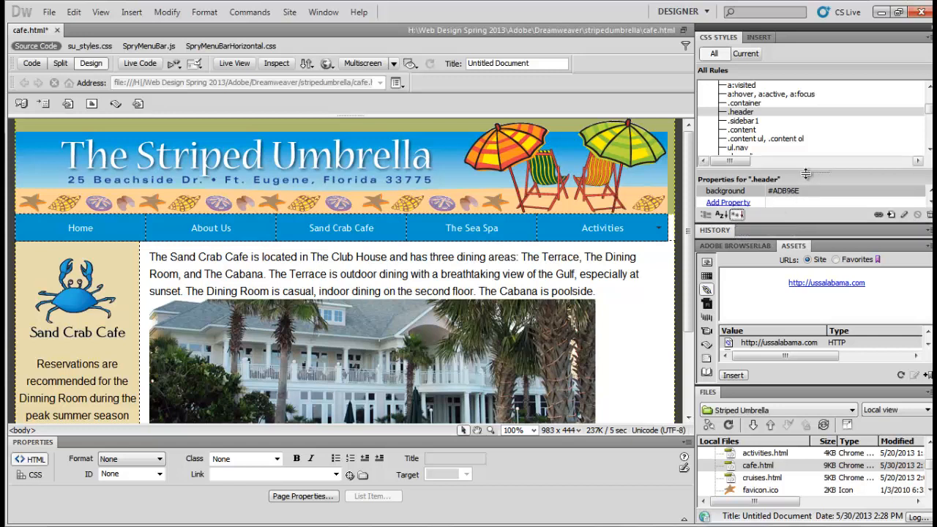
left_click_drag(806, 173, 804, 155)
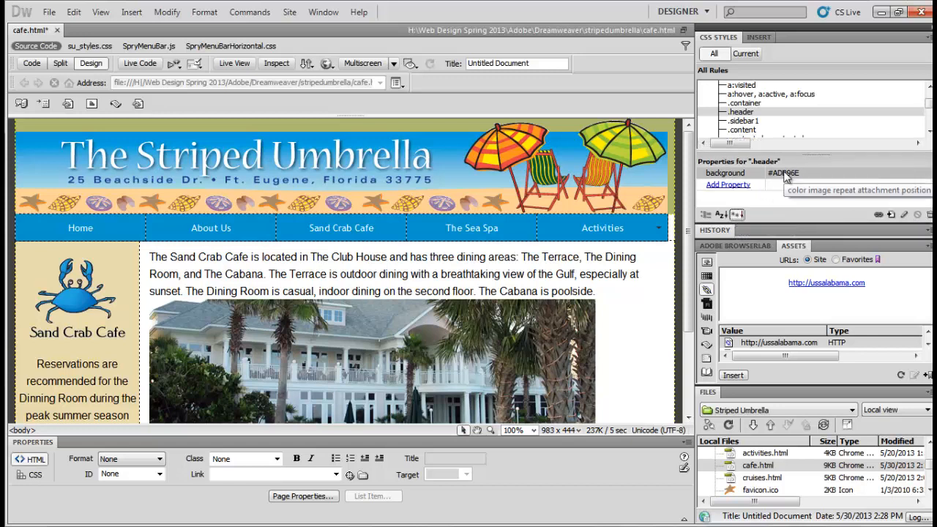
left_click(787, 172)
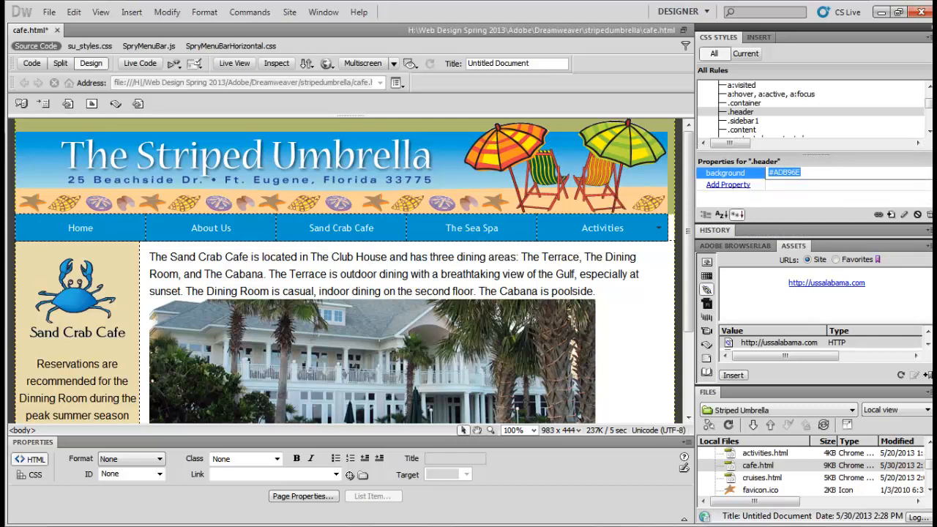
type("#fff")
key("Return")
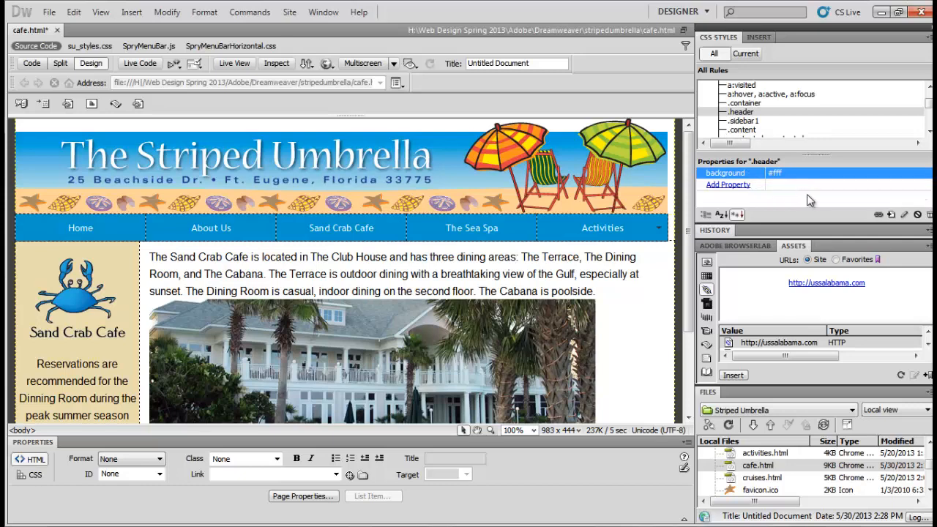
Step: Give the .header rule a 5 px margin, the same on all sides
left_click(904, 216)
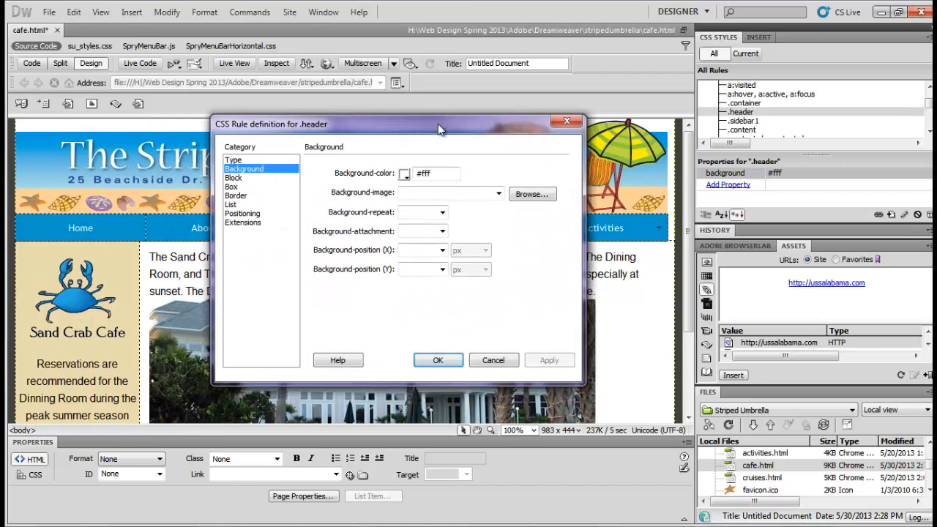
left_click(233, 187)
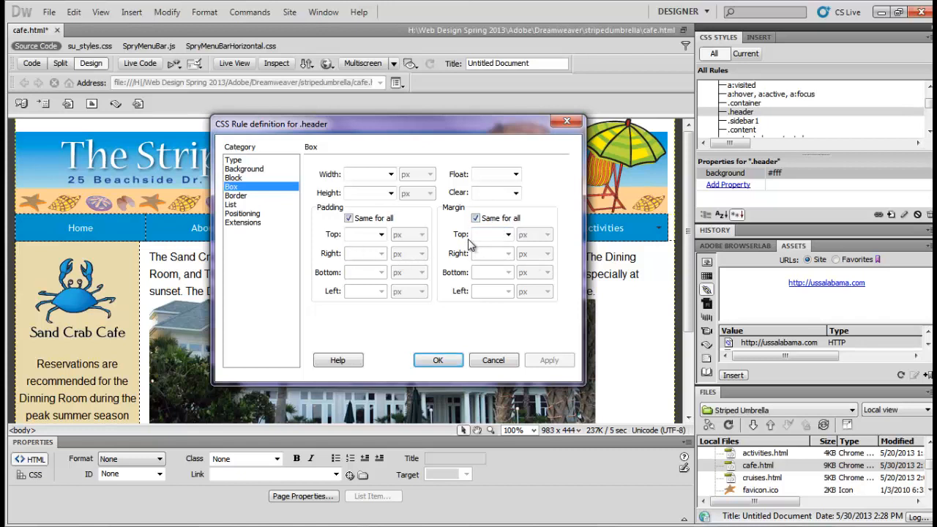
left_click(495, 234)
type("5")
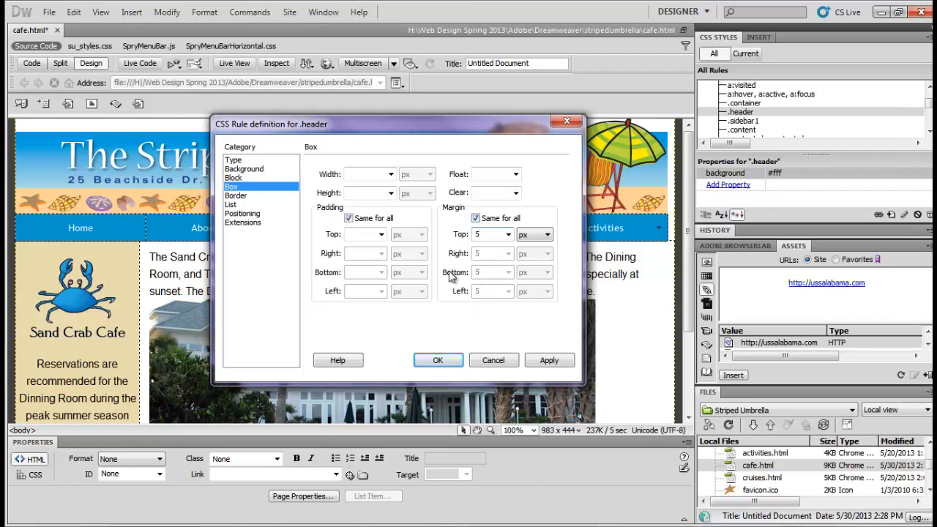
left_click(476, 218)
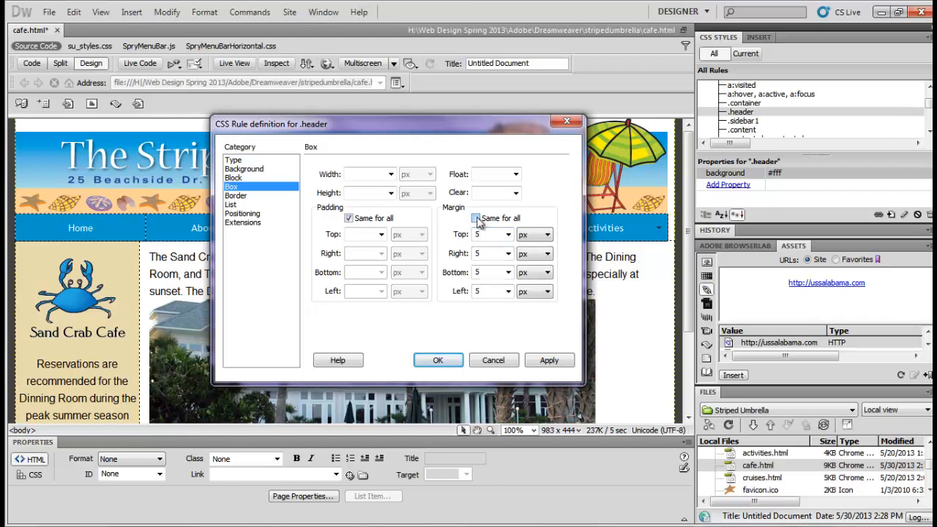
left_click(476, 218)
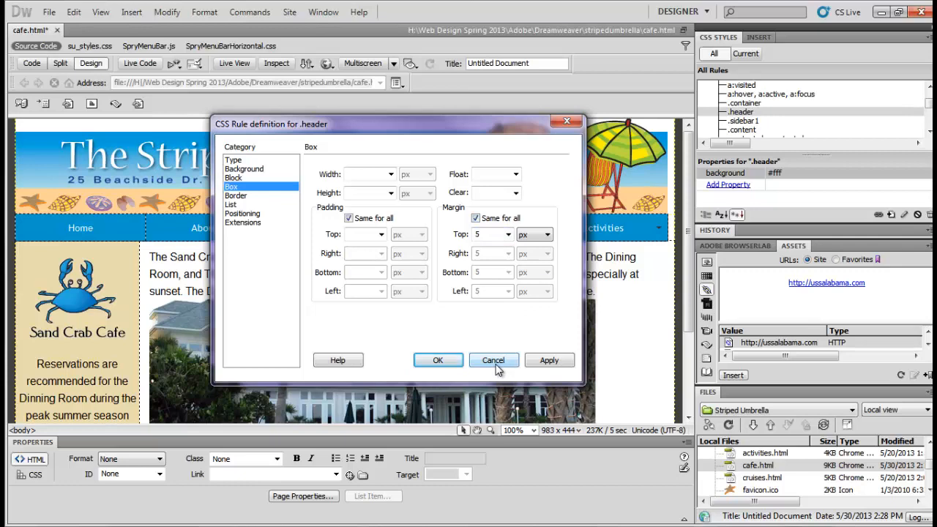
left_click(439, 361)
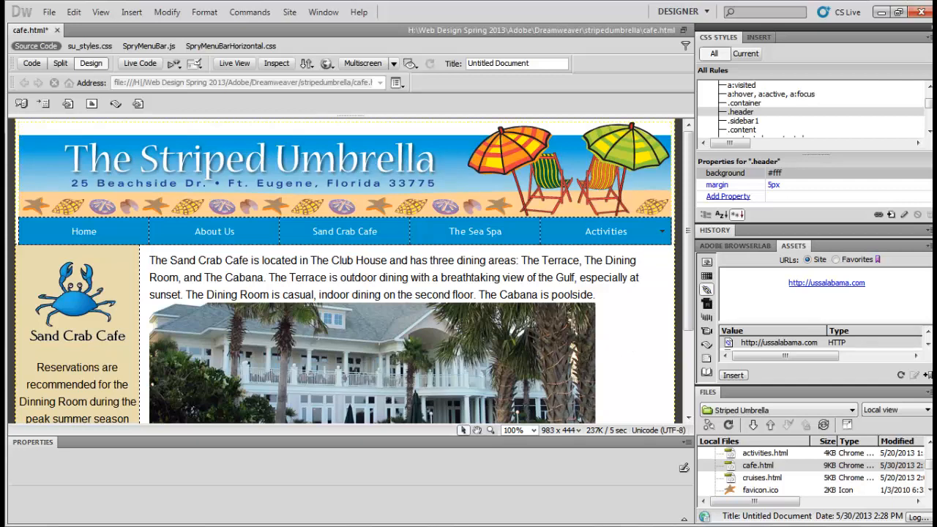
Step: Set the horizontal space of the cafe building photo to 40
scroll(461, 271, "down", 3)
left_click(463, 275)
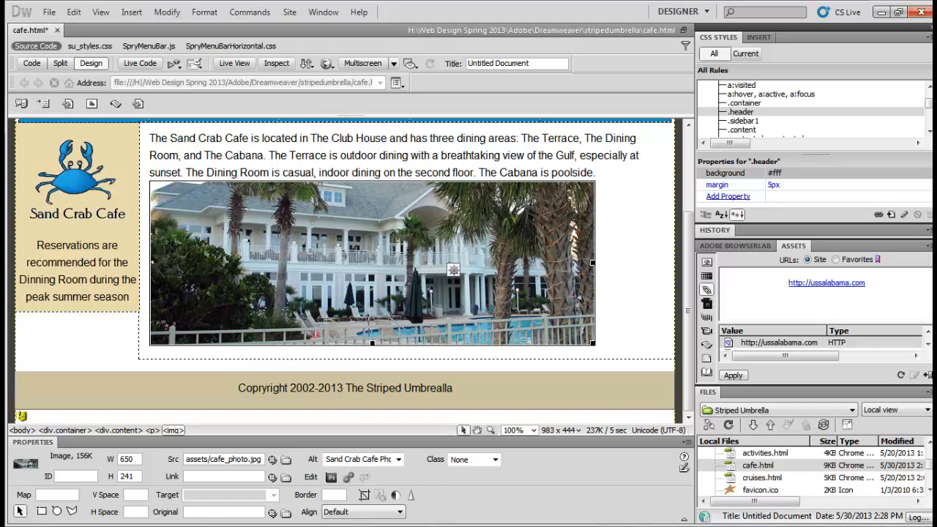
left_click(132, 512)
type("40")
key("Return")
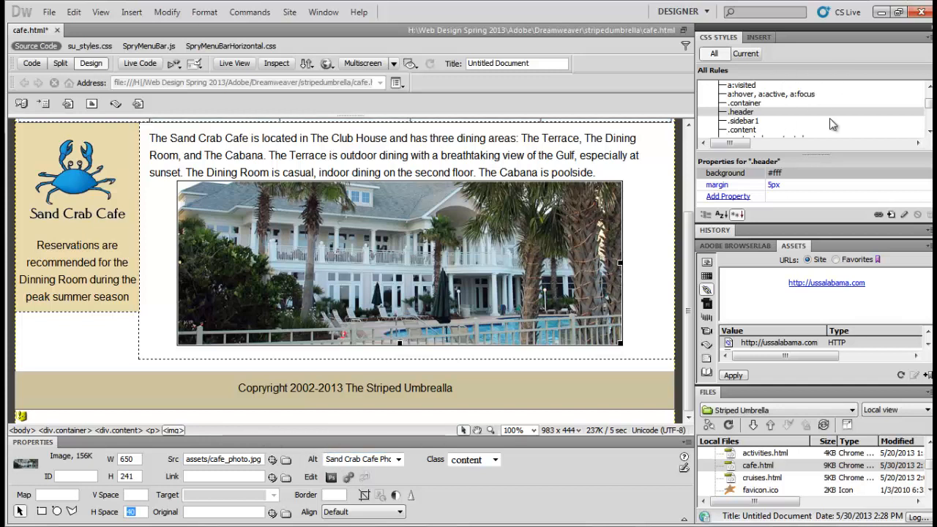
Step: Select the .footer CSS rule to show its properties
left_click(928, 131)
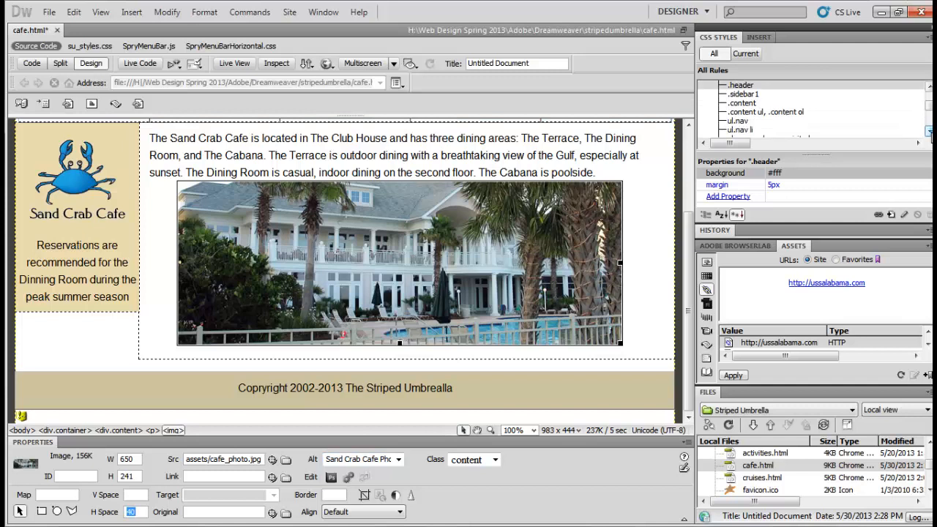
left_click(928, 131)
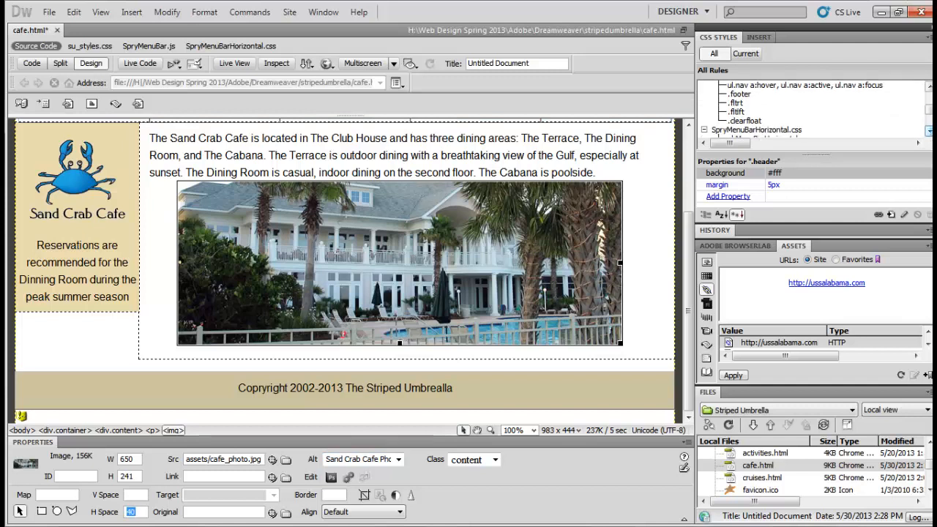
left_click(750, 94)
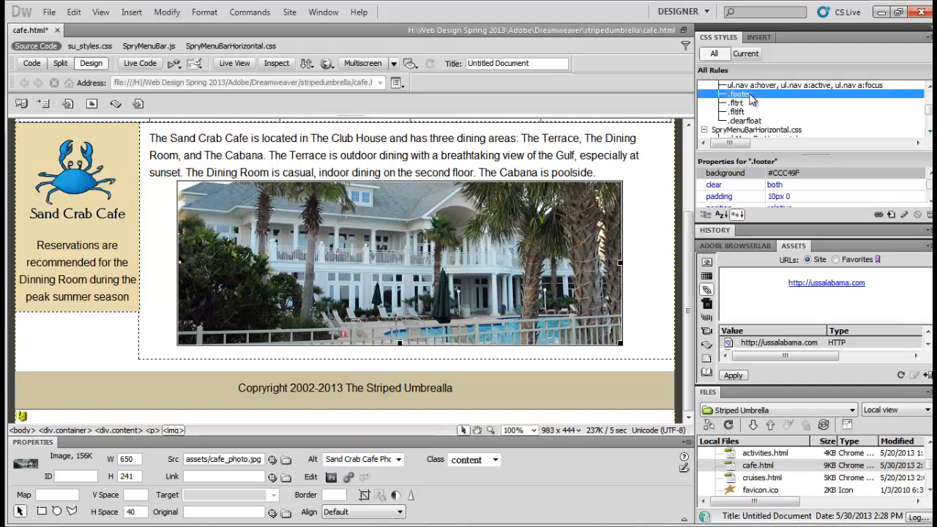
double_click(781, 173)
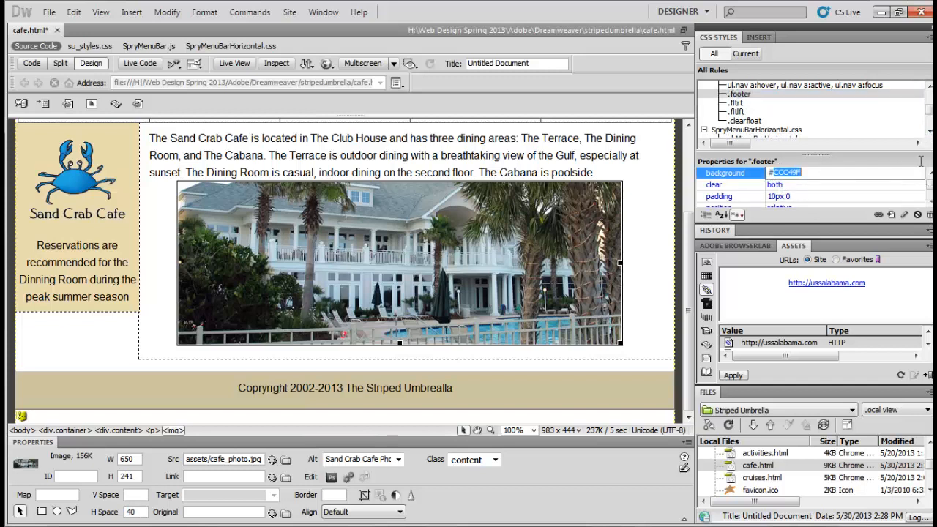
type("ffff")
key("Return")
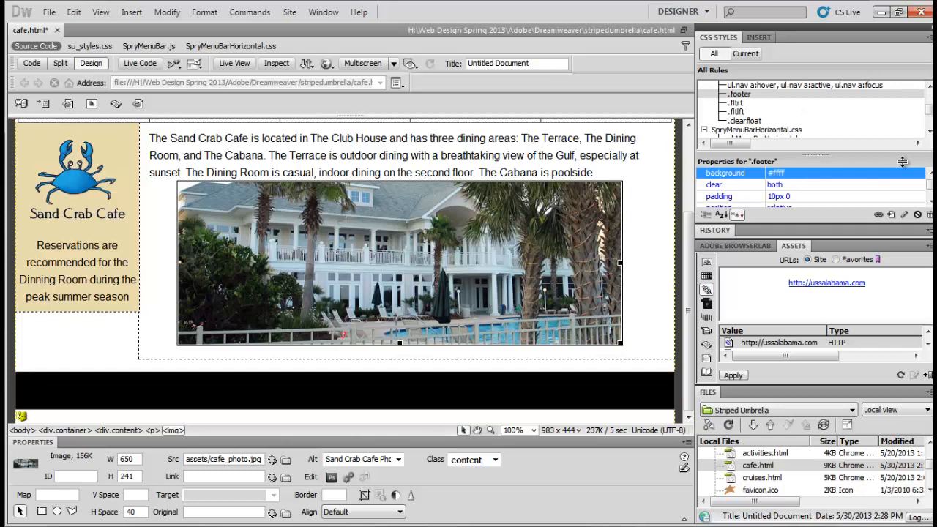
Step: Set the background of the .footer rule to #fff and place the cursor in the footer's copyright line
left_click(794, 174)
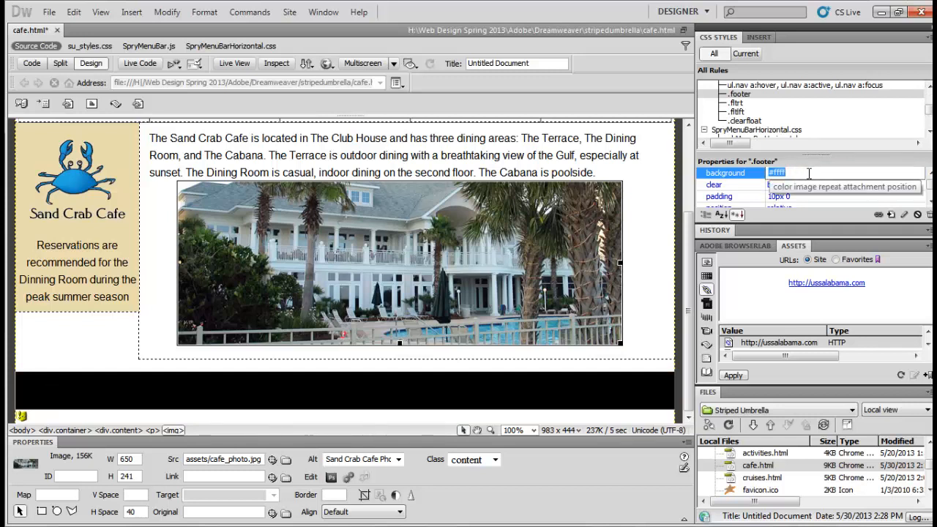
type("#fff")
key("Return")
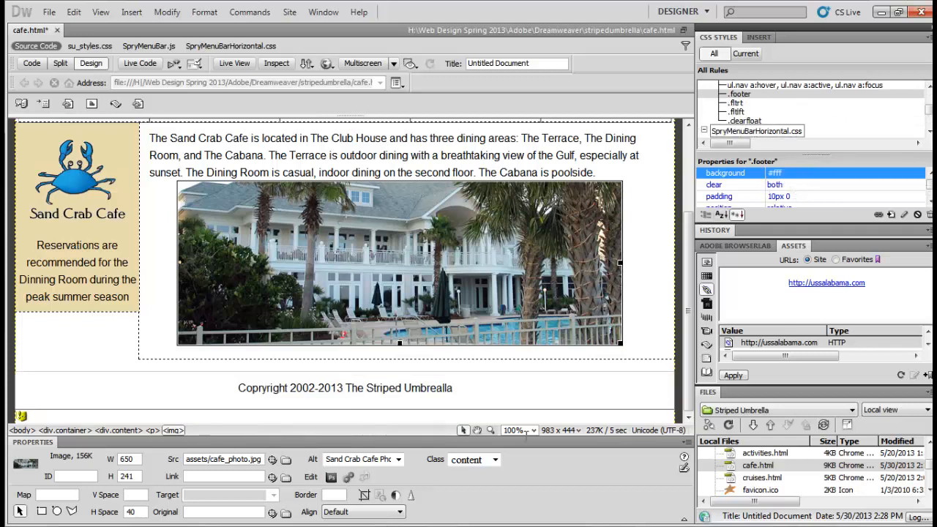
left_click(576, 391)
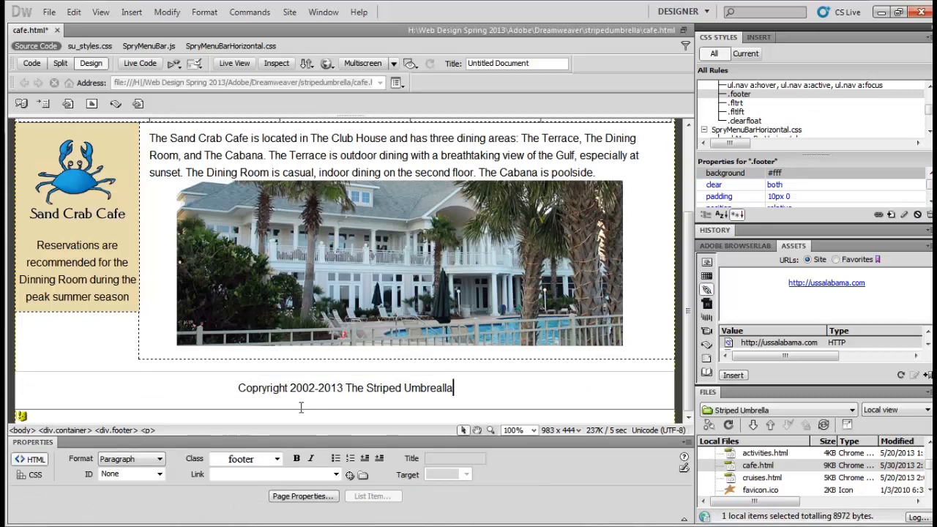
Step: Save cafe.html, preview the page in the browser, and return to Dreamweaver
scroll(344, 396, "up", 3)
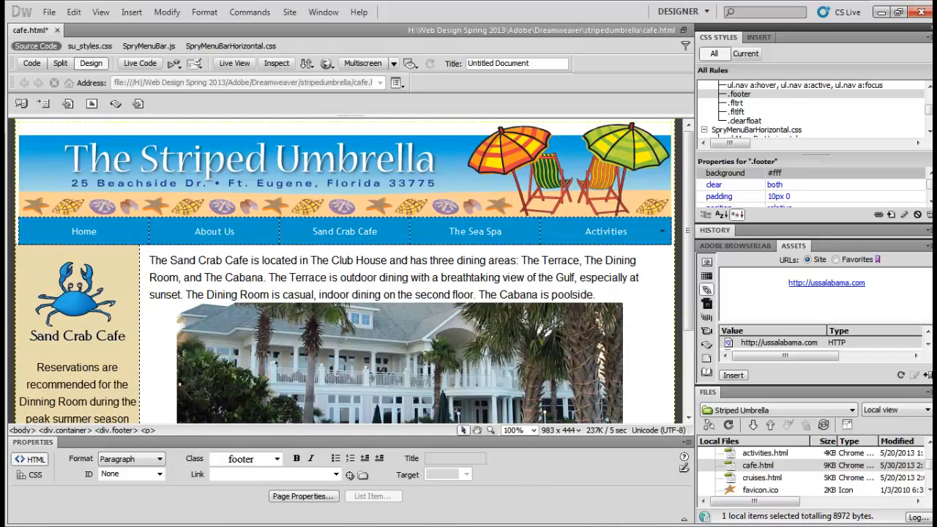
key("ctrl+s")
key("F12")
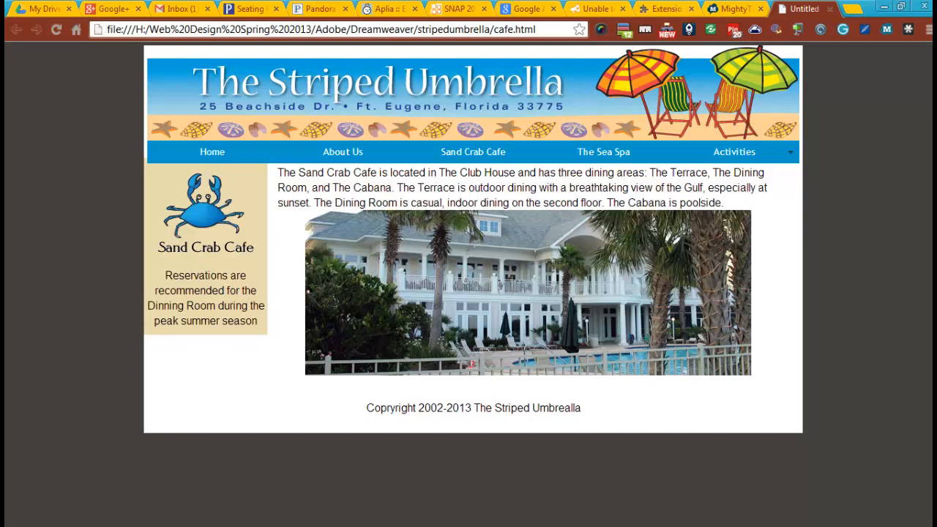
key("alt+Tab")
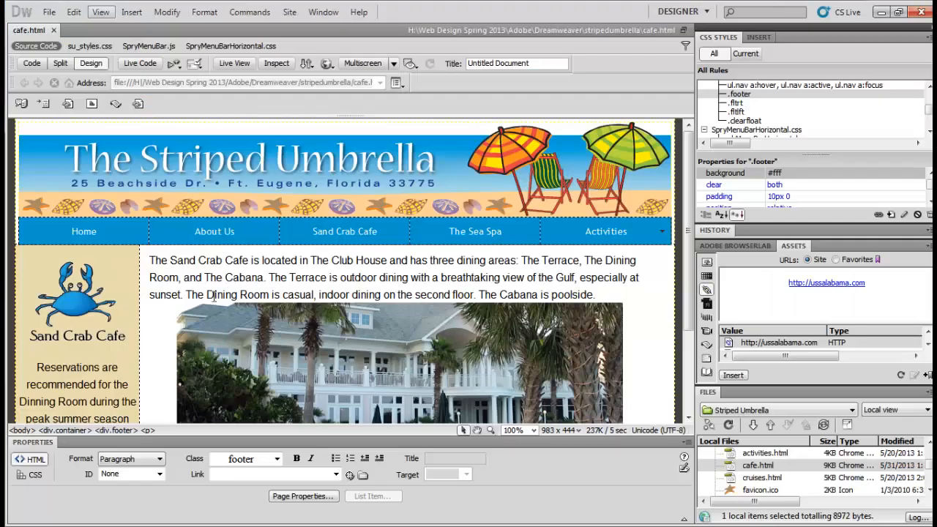
left_click(87, 301)
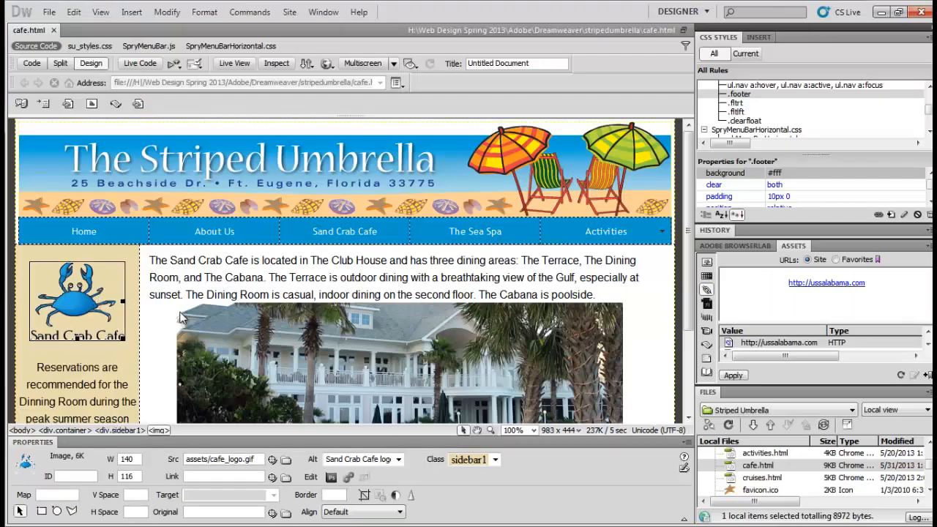
key("Left")
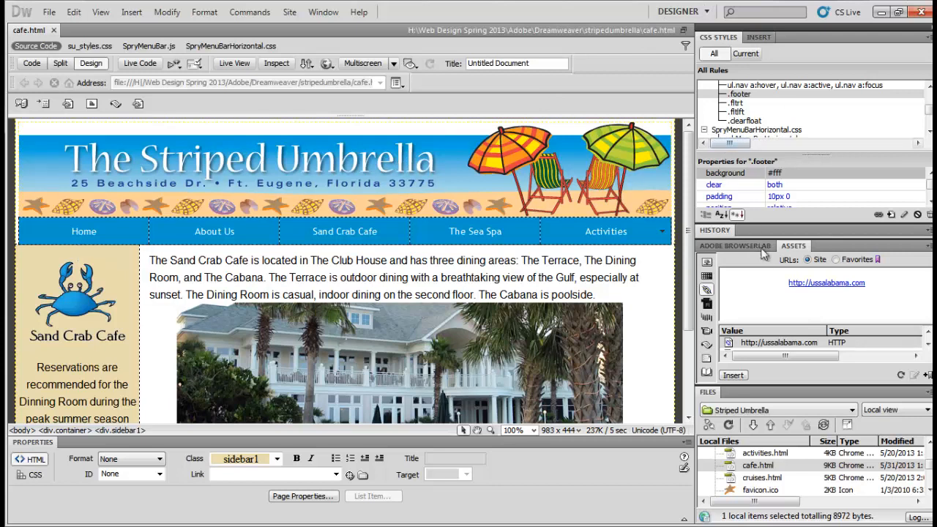
Step: Close the History panel and enlarge the list of all CSS rules
left_click(929, 233)
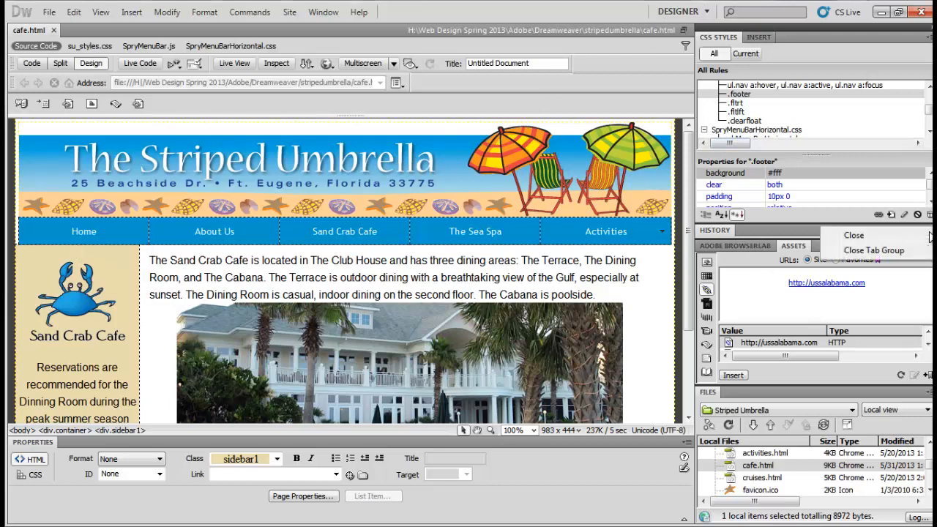
left_click(853, 235)
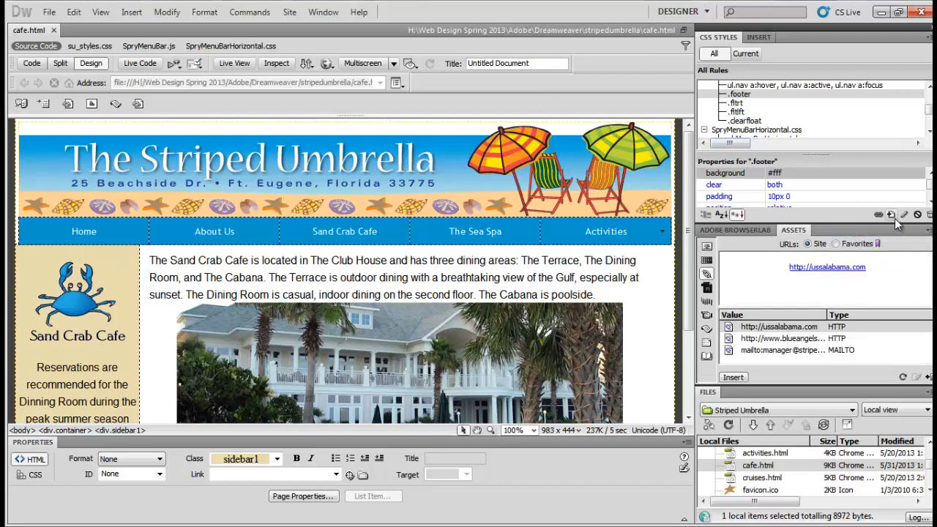
left_click_drag(895, 223, 864, 366)
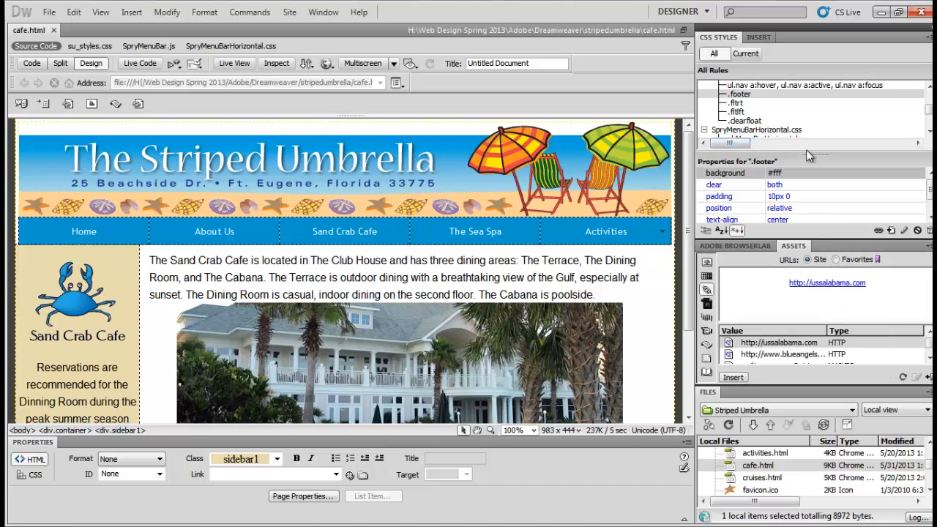
left_click_drag(807, 155, 811, 203)
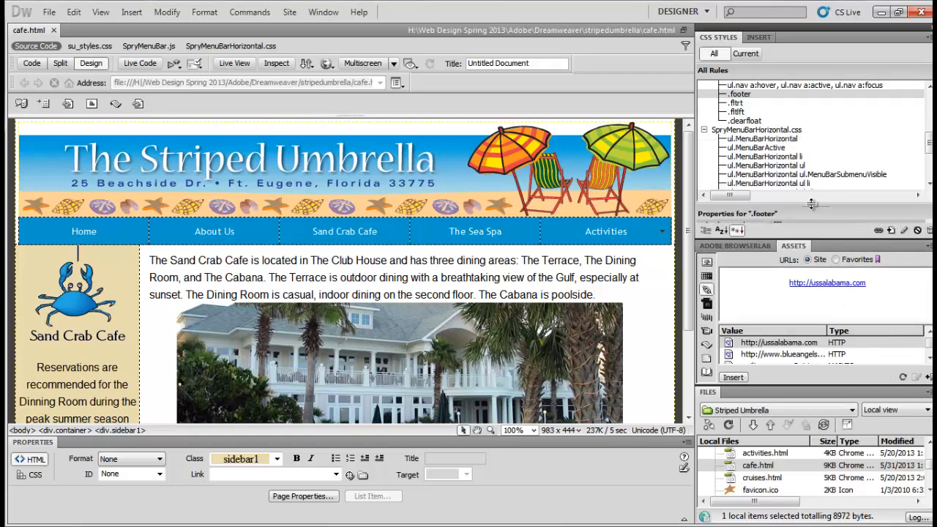
Step: Edit the .container CSS rule and set its border style to solid on all sides
left_click(928, 87)
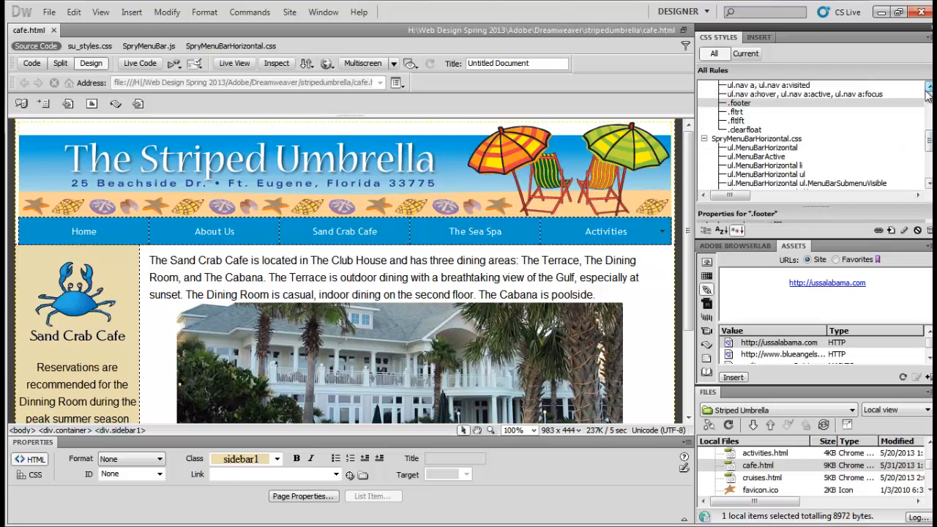
left_click_drag(927, 87, 928, 87)
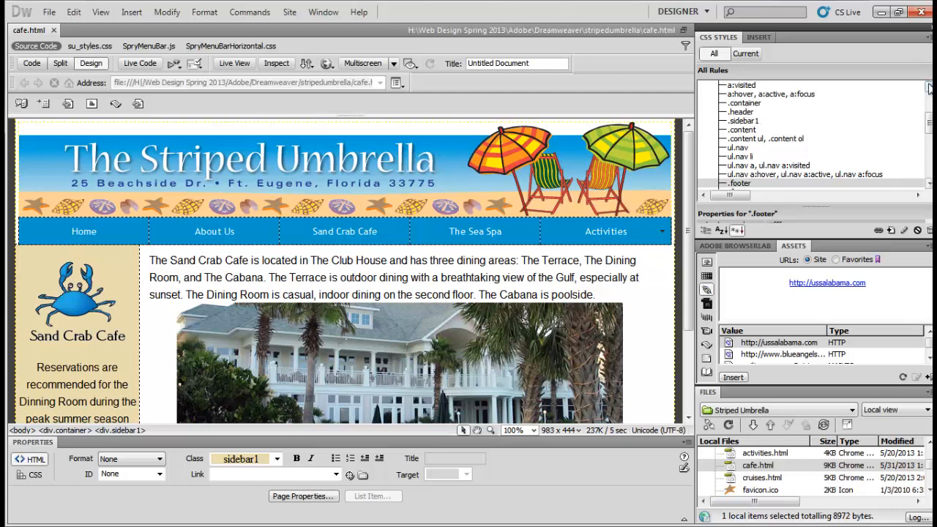
left_click(757, 104)
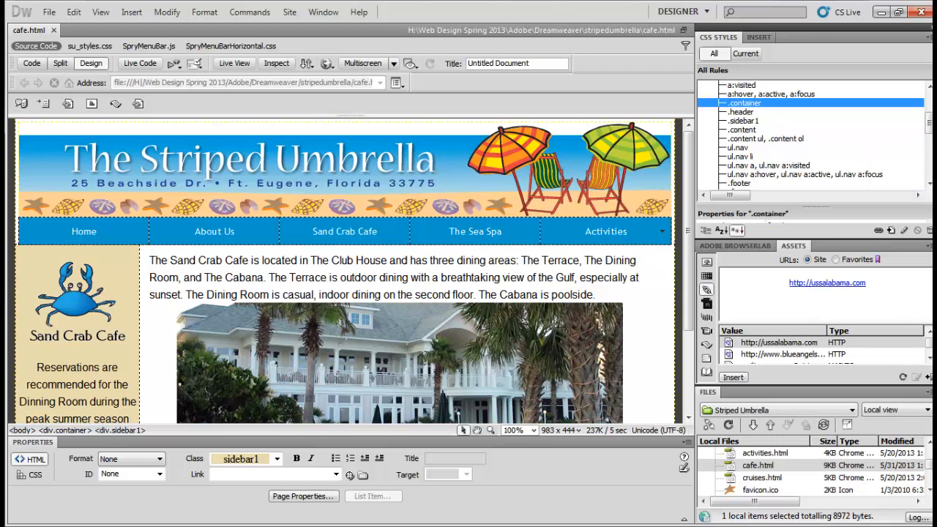
left_click(905, 231)
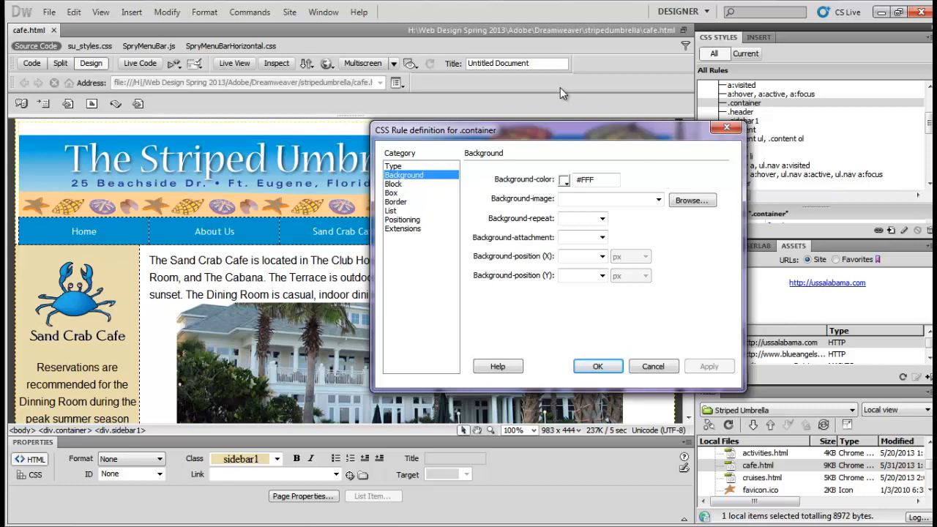
left_click(401, 202)
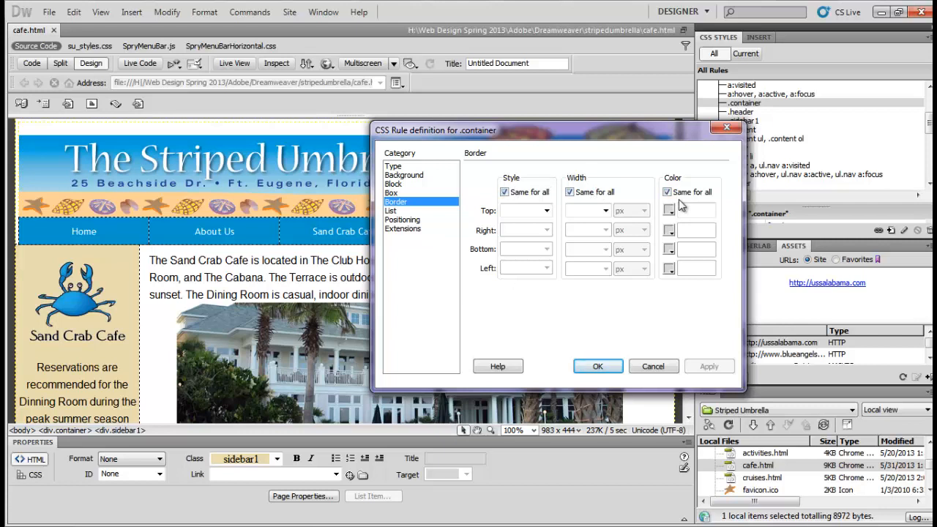
left_click(547, 211)
left_click(547, 211)
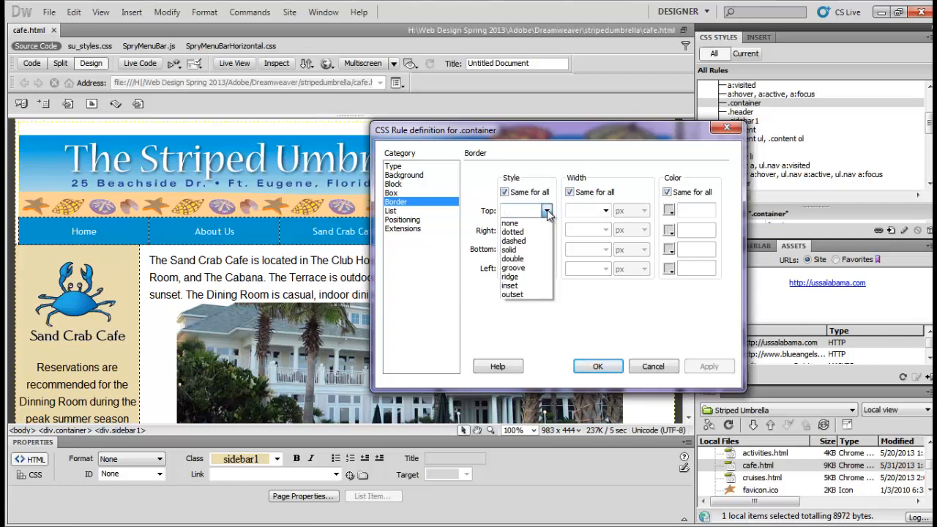
left_click(527, 250)
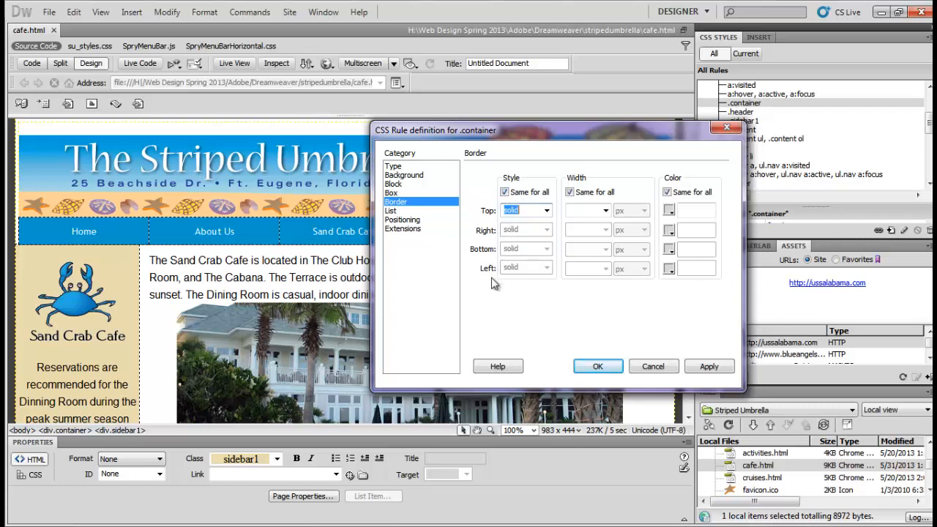
Step: Give the .container border a thin width and the color #033 on all sides, and accept the rule definition
left_click(605, 213)
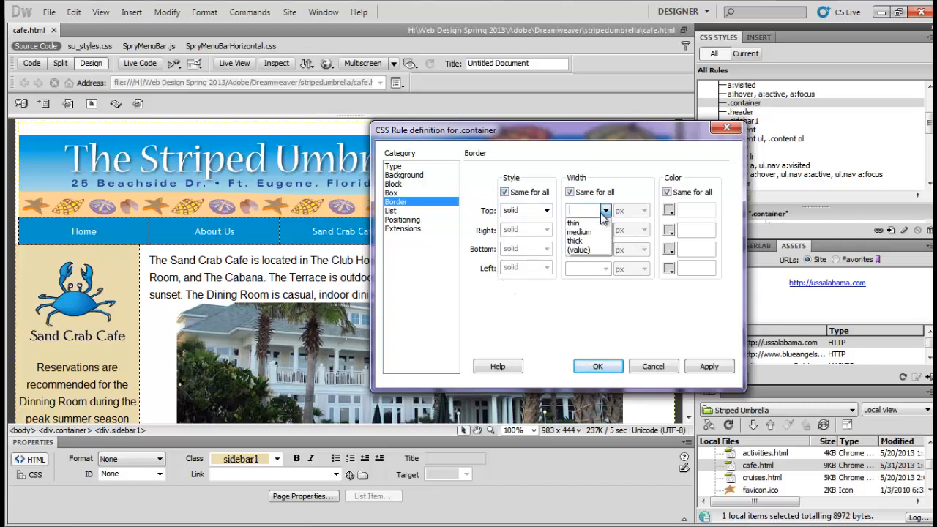
left_click(584, 224)
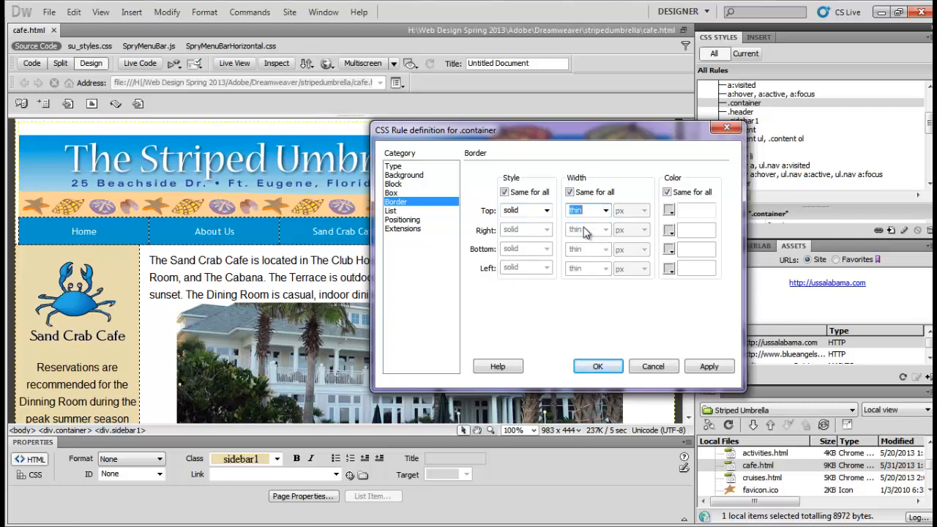
left_click(695, 213)
type("#033")
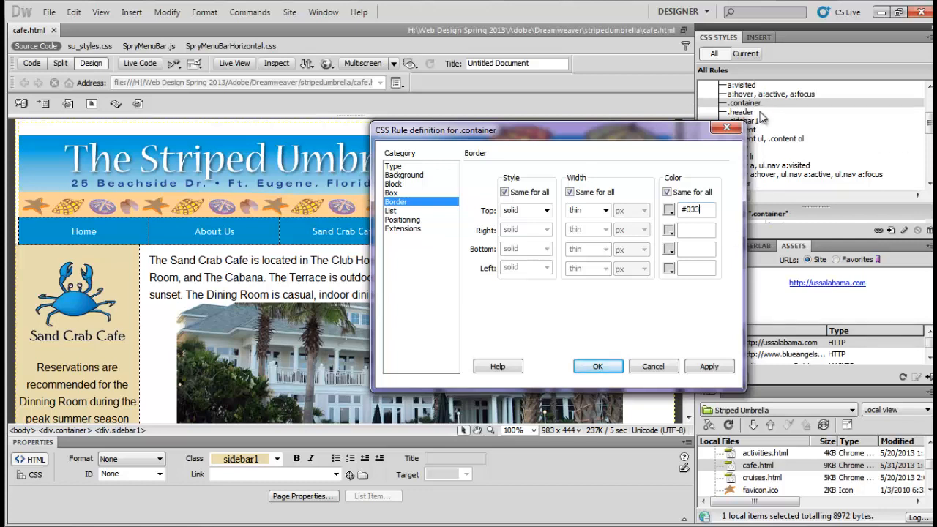
key("Tab")
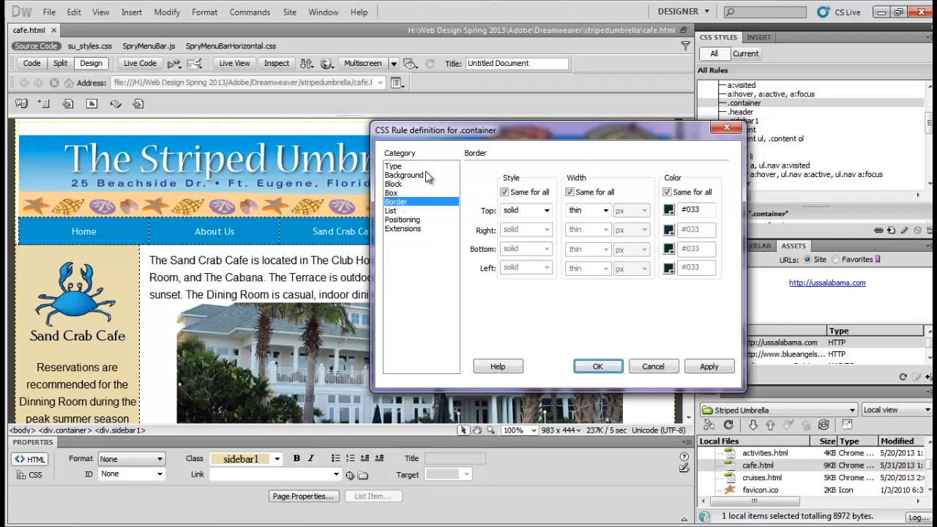
left_click(599, 368)
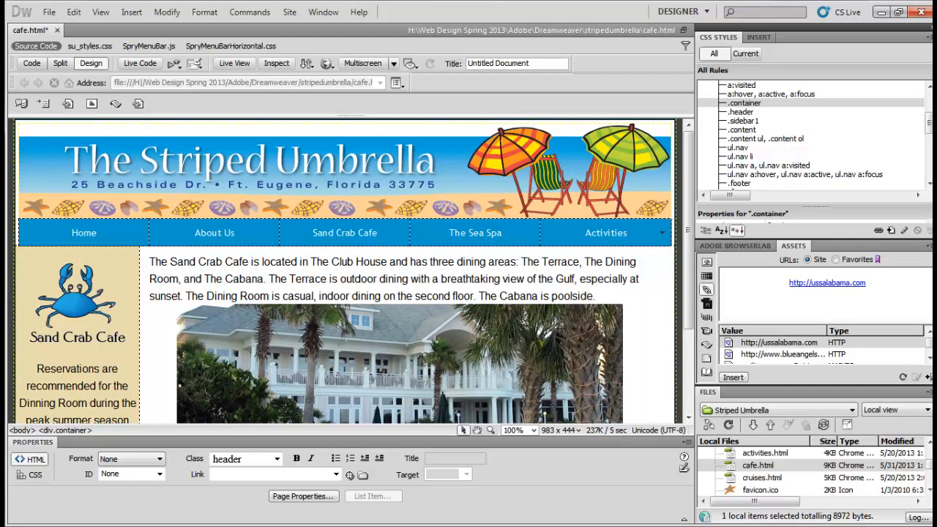
Step: Set the background color of the body CSS rule to #fff
scroll(930, 88, "up", 7)
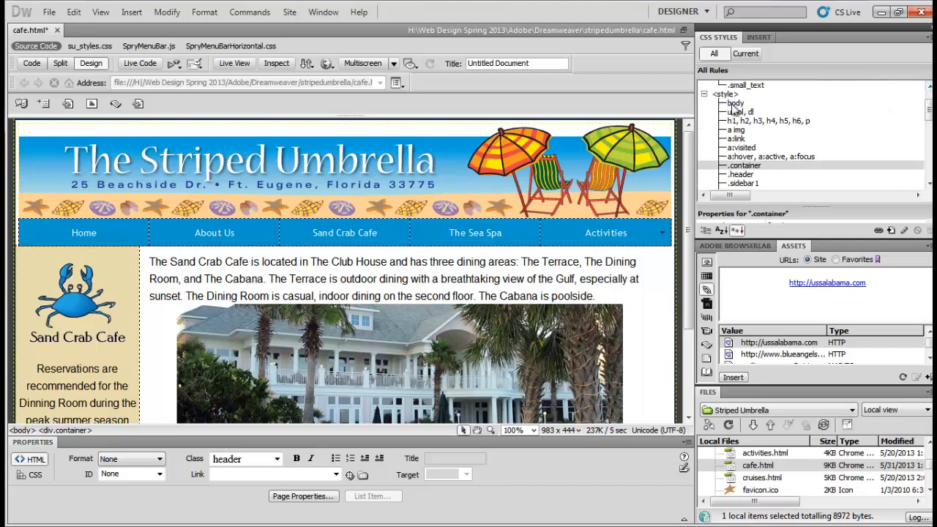
left_click(735, 103)
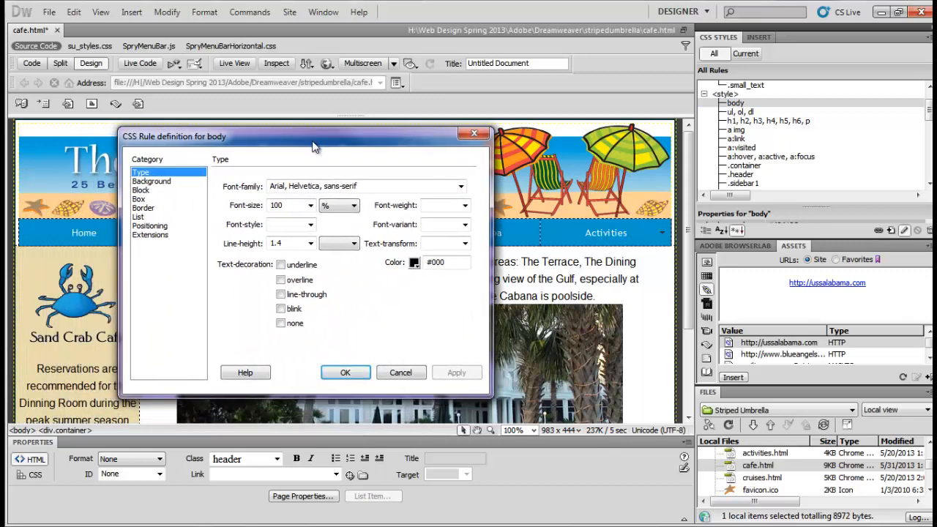
left_click(159, 181)
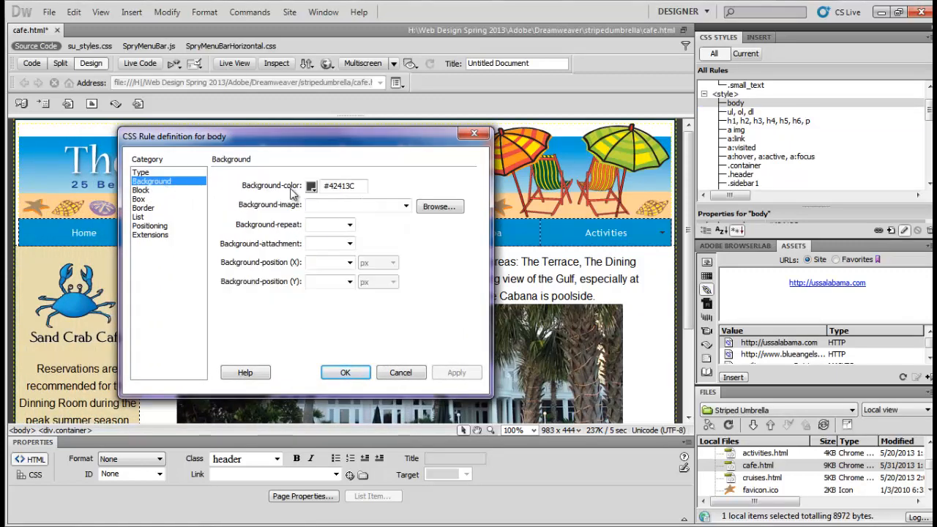
left_click_drag(357, 185, 329, 181)
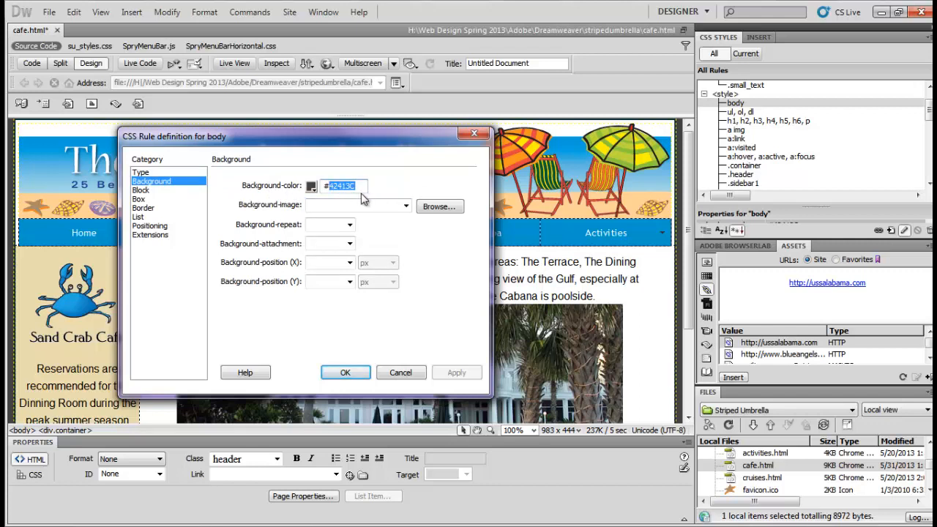
type("fff")
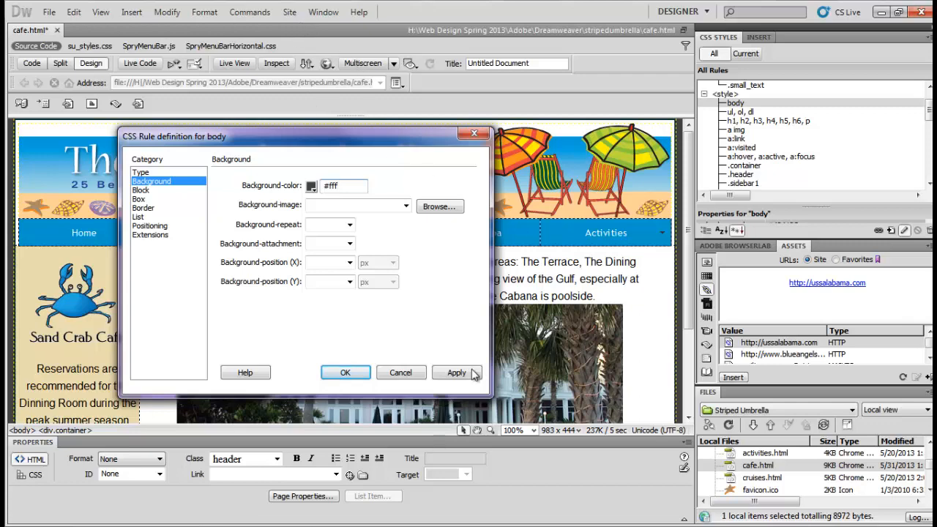
left_click(345, 375)
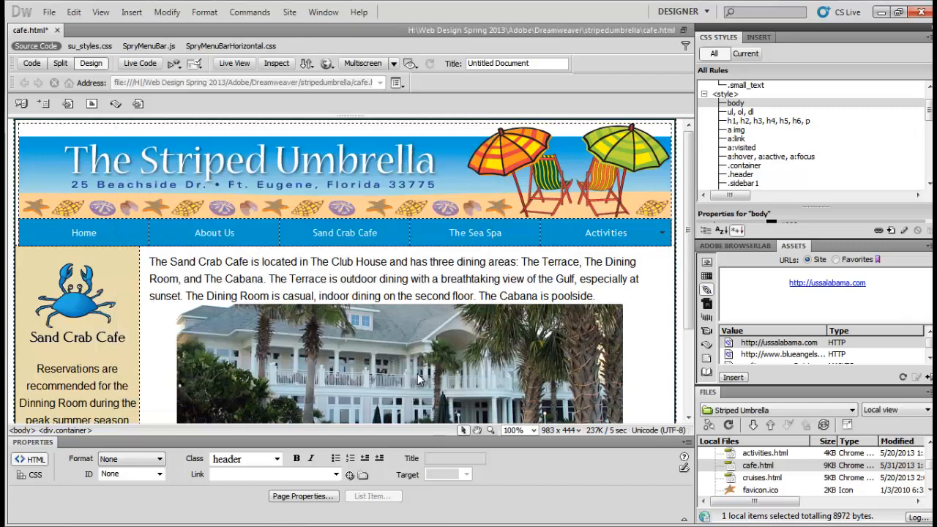
Step: Save cafe.html, preview the bordered page on its white background in the browser, and return to Dreamweaver
key("ctrl+s")
key("F12")
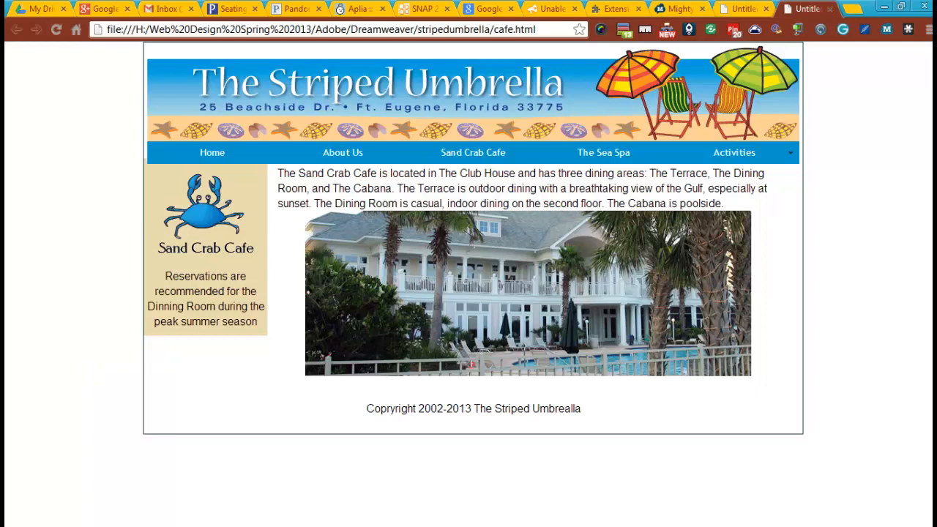
key("alt+Tab")
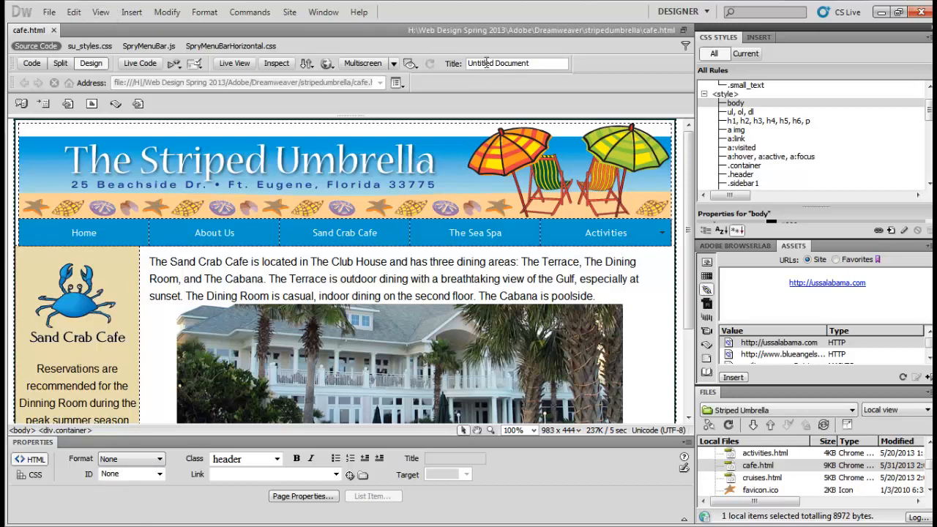
Step: Set the page title to "The Striped Umbrella Sand Crab Cafe"
left_click_drag(528, 64, 408, 68)
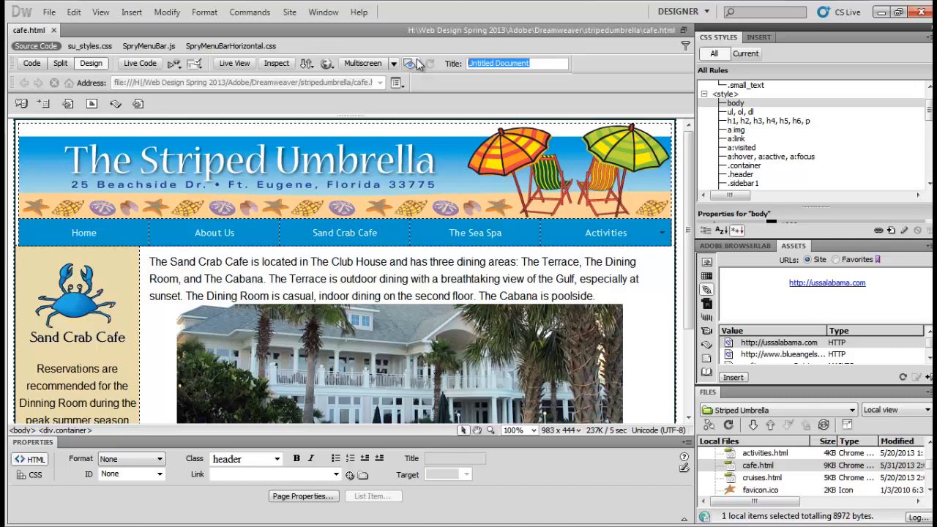
type("The St")
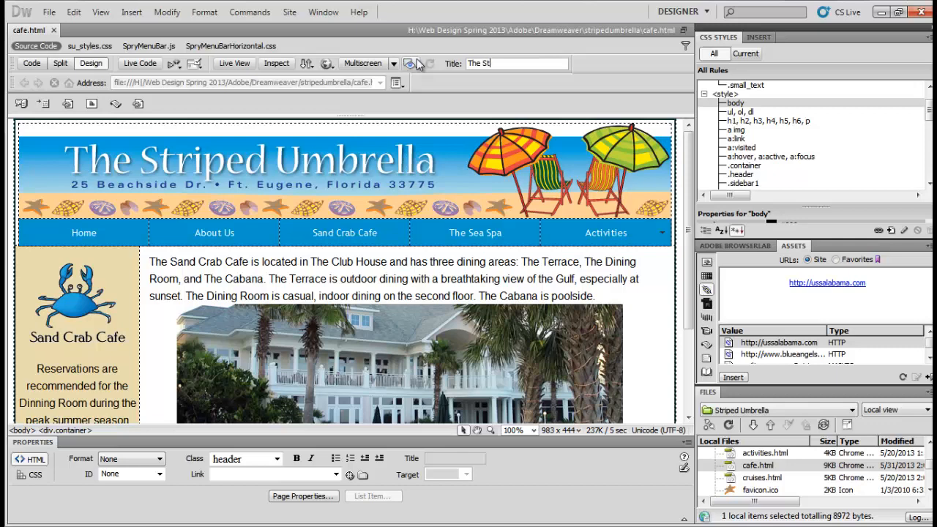
type("riped Umbrella Sand Crab Cage")
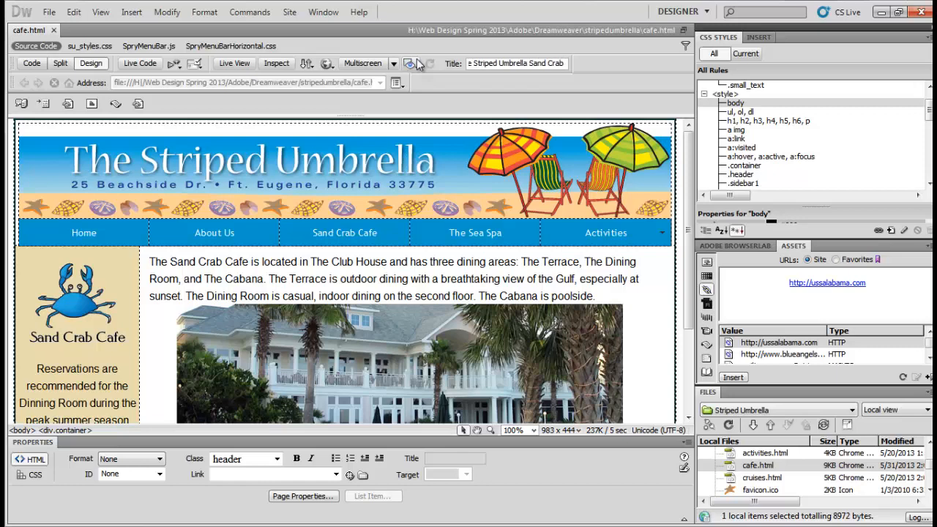
key("BackSpace")
key("BackSpace")
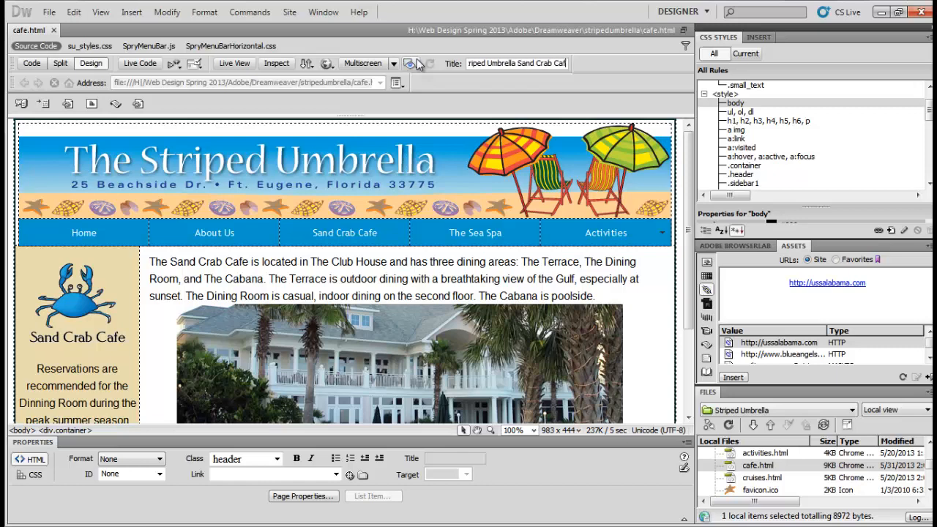
type("fe")
Step: Save and preview the retitled cafe.html in the browser, and close the older untitled preview tabs
key("F12")
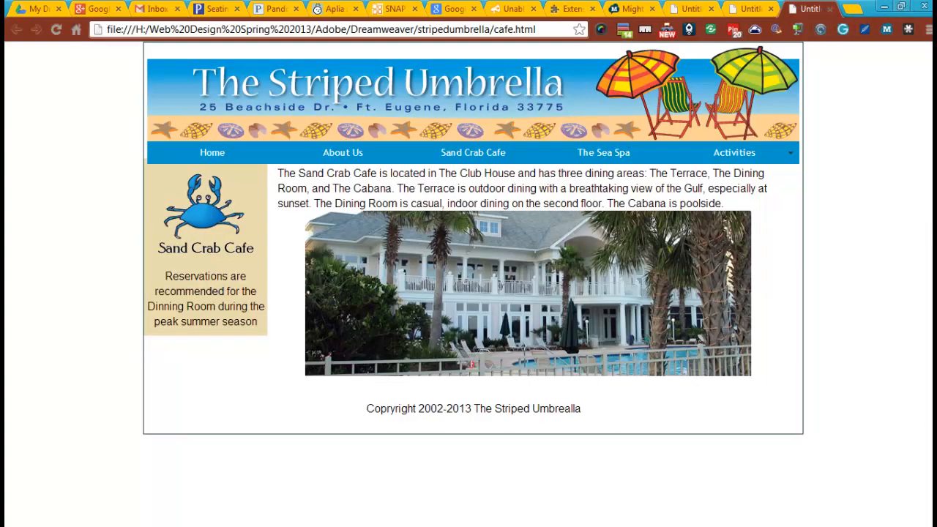
key("alt+Tab")
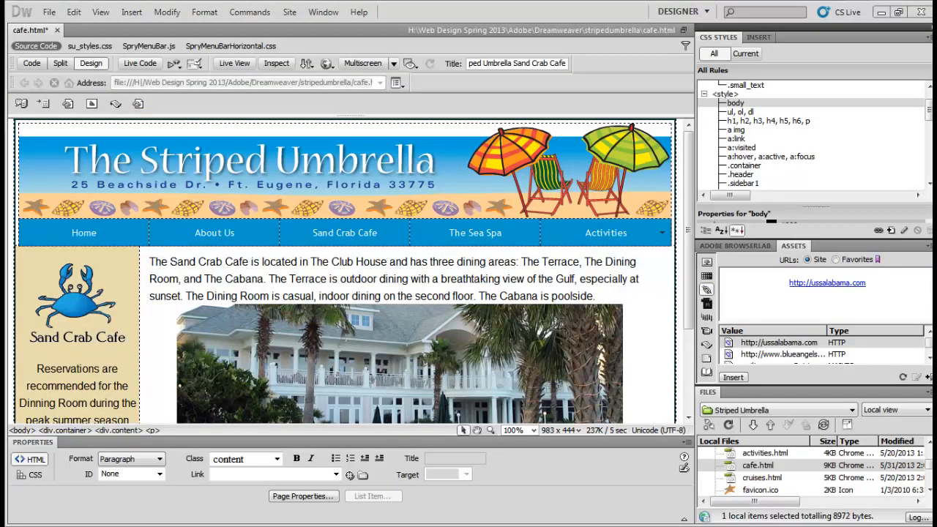
left_click(881, 12)
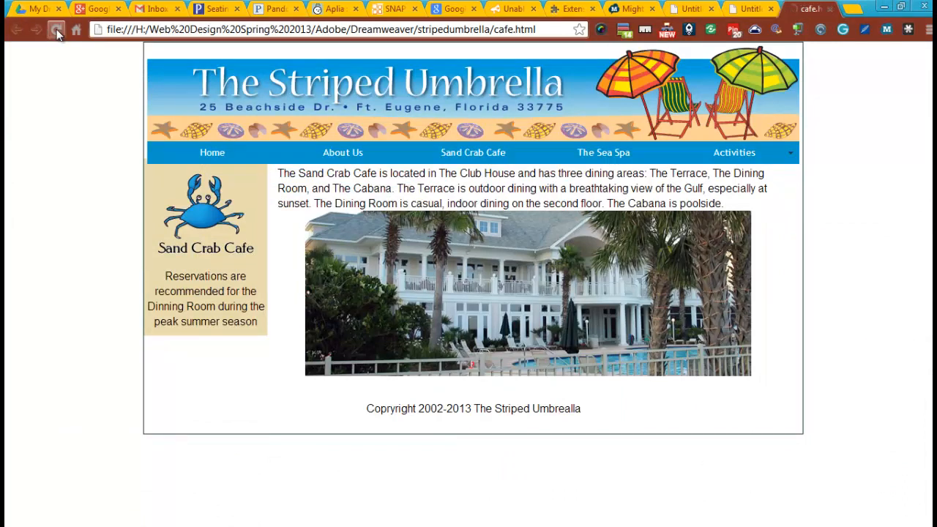
left_click(712, 8)
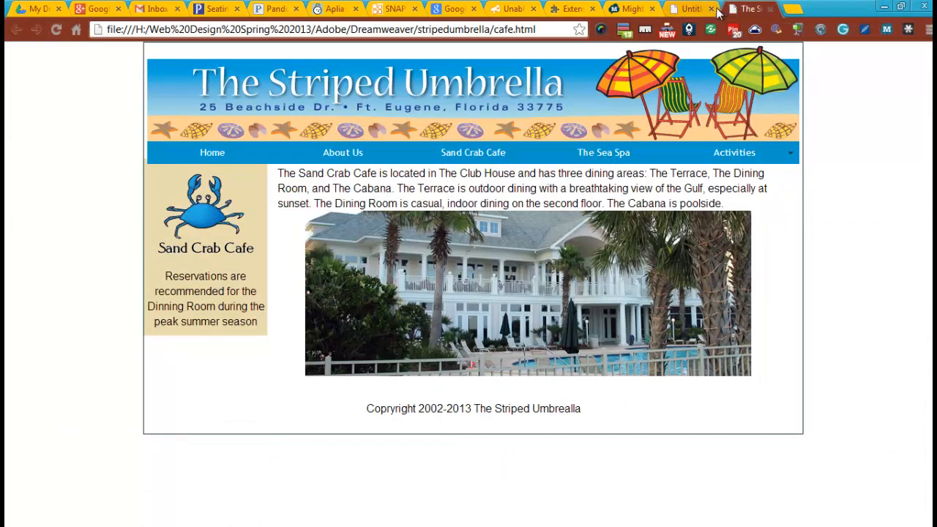
left_click(711, 9)
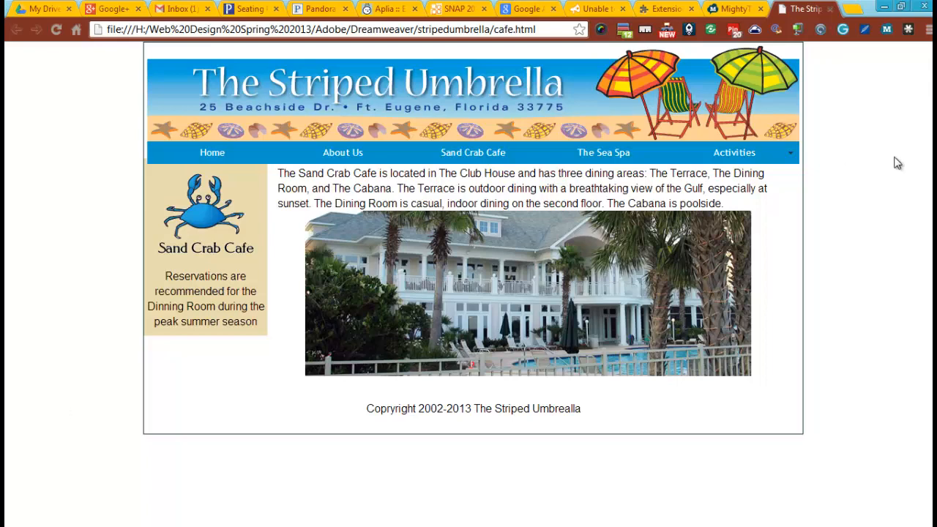
Step: Switch back to Dreamweaver and review the set properties of the h1, h2, h3, h4, h5, h6, p CSS rule
key("alt+Tab")
left_click(736, 103)
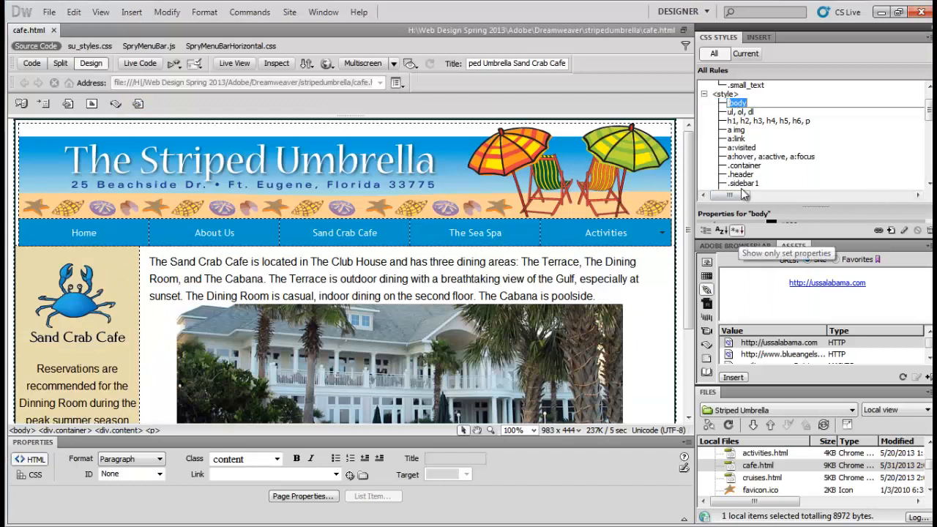
left_click(753, 121)
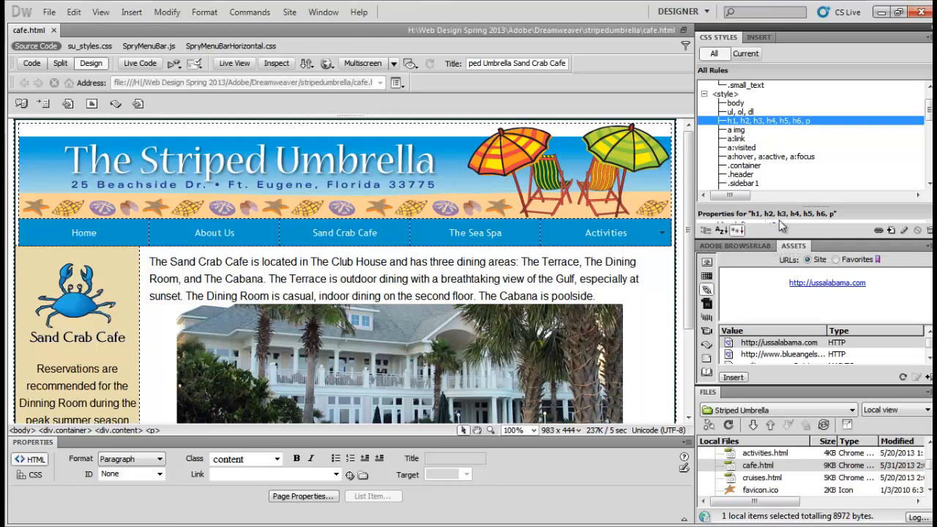
left_click_drag(786, 208, 786, 139)
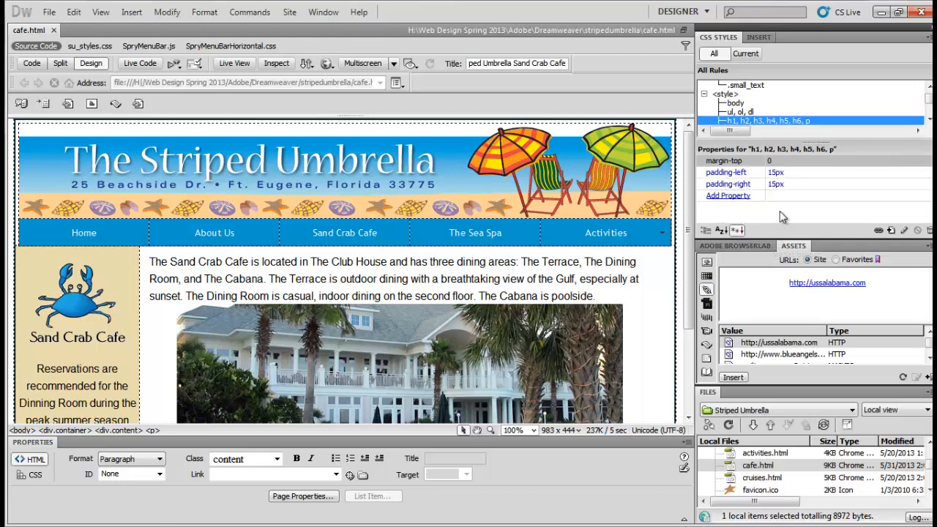
left_click(738, 231)
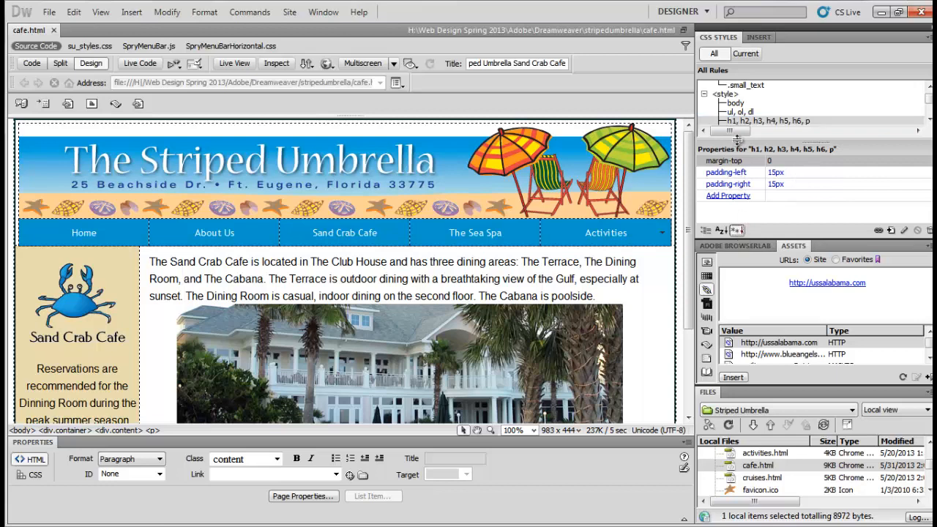
left_click_drag(739, 142, 746, 199)
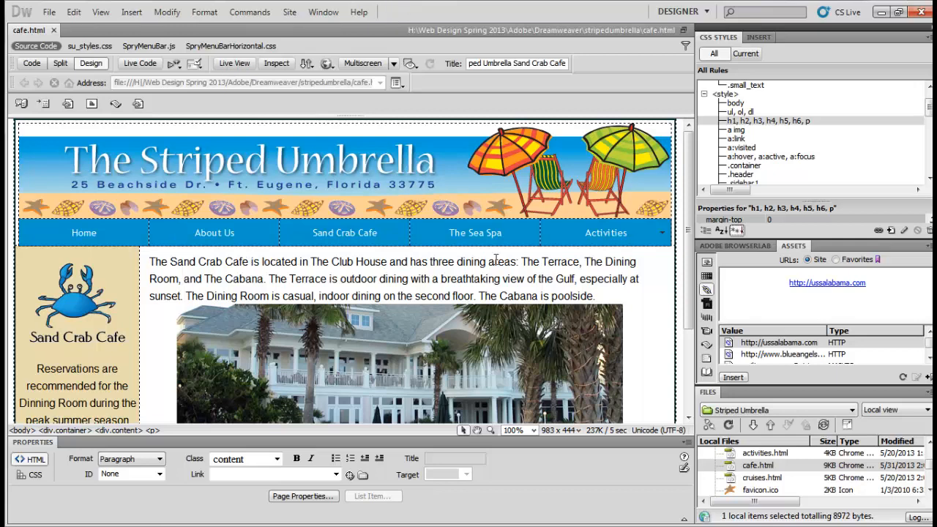
Step: Place the insertion point directly after the cafe photo and bring up the Common category of insertable objects
left_click(555, 374)
scroll(555, 374, "down", 3)
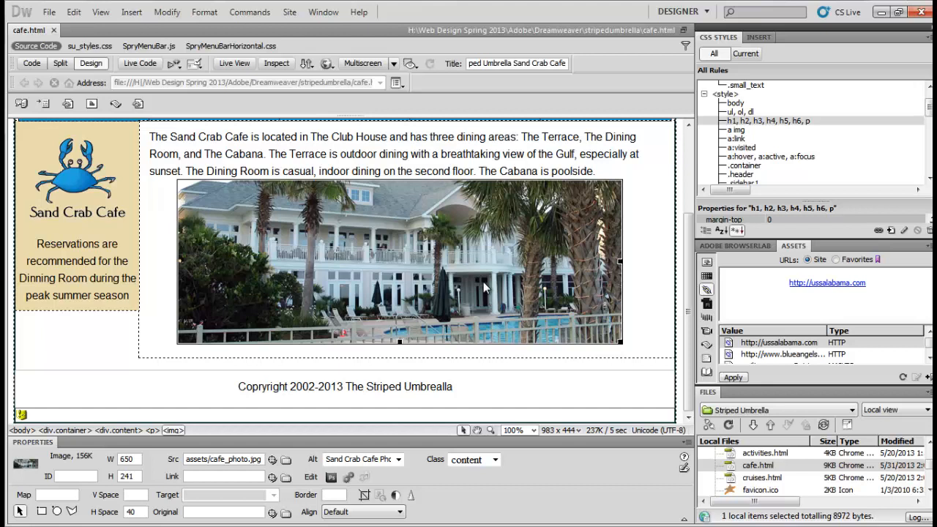
key("Right")
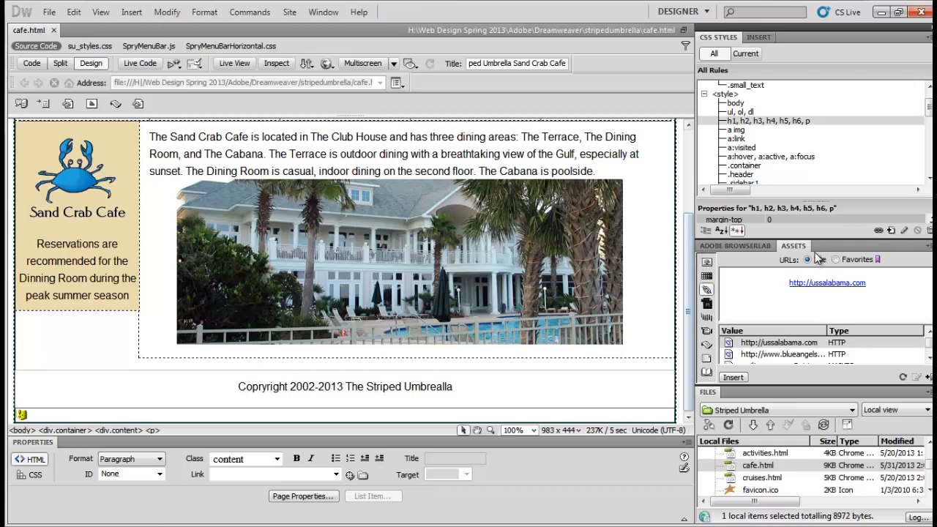
left_click(291, 13)
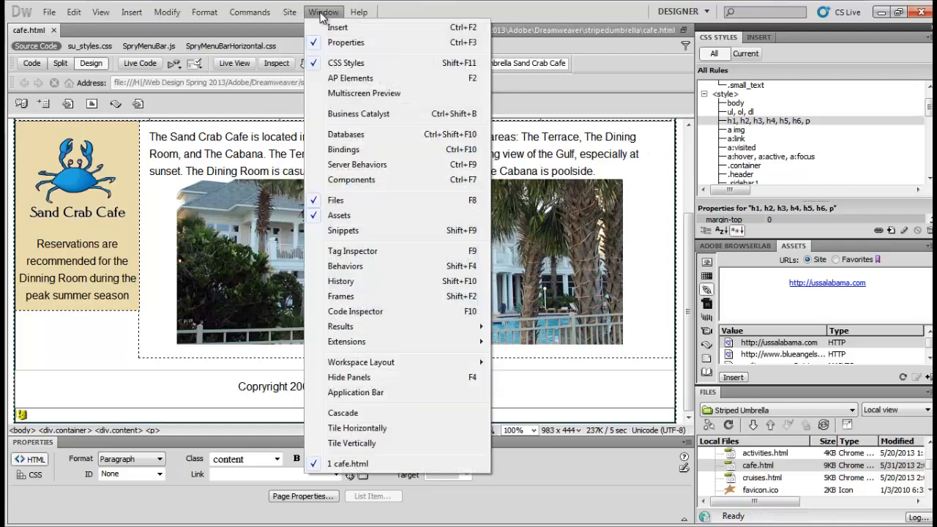
left_click(329, 26)
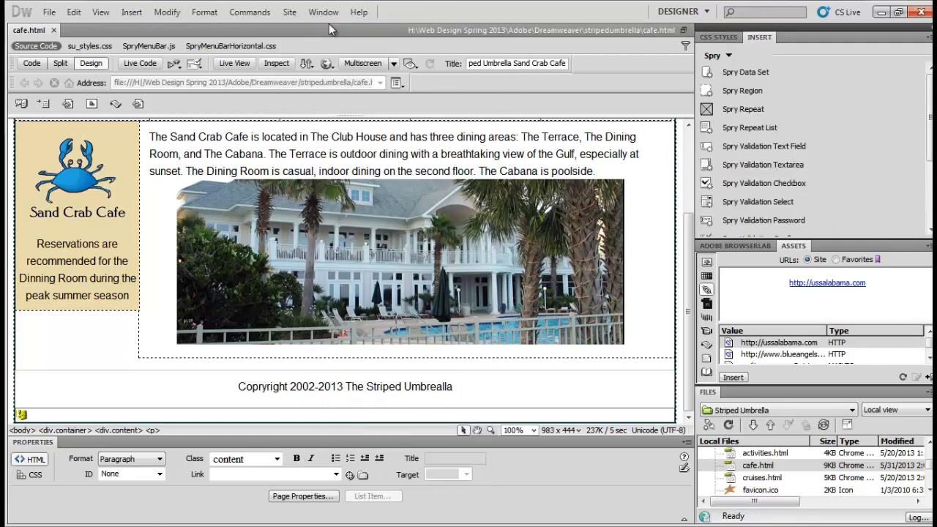
left_click(729, 58)
left_click(732, 60)
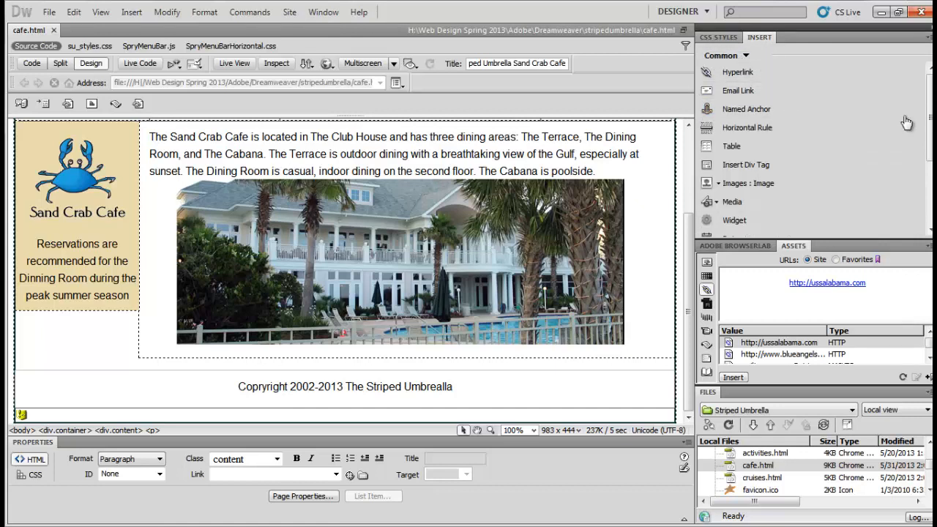
Step: Insert a 5-row, 3-column table, 600 pixels wide, border 0, top header, with the summary "This table contains the cafe hours for each dinning room"
left_click(745, 152)
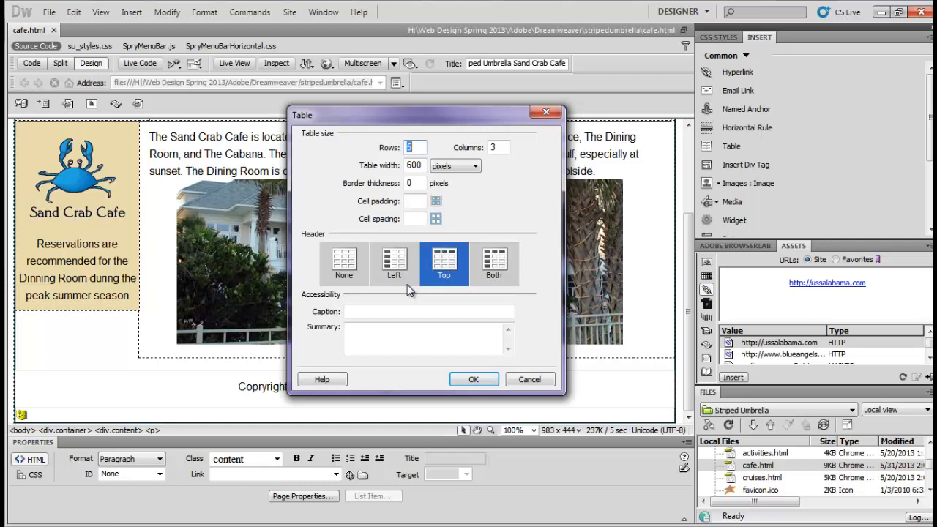
left_click(370, 335)
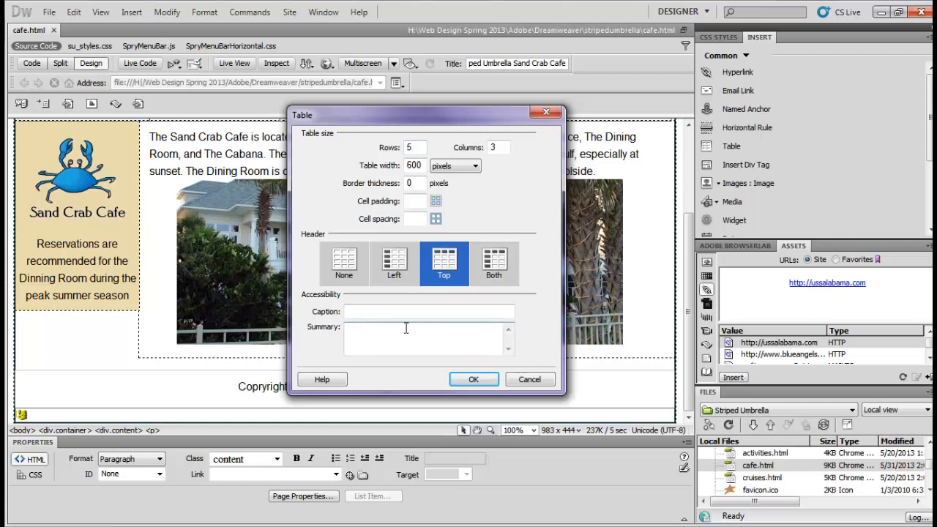
type("This table contains the cafe hours for eac")
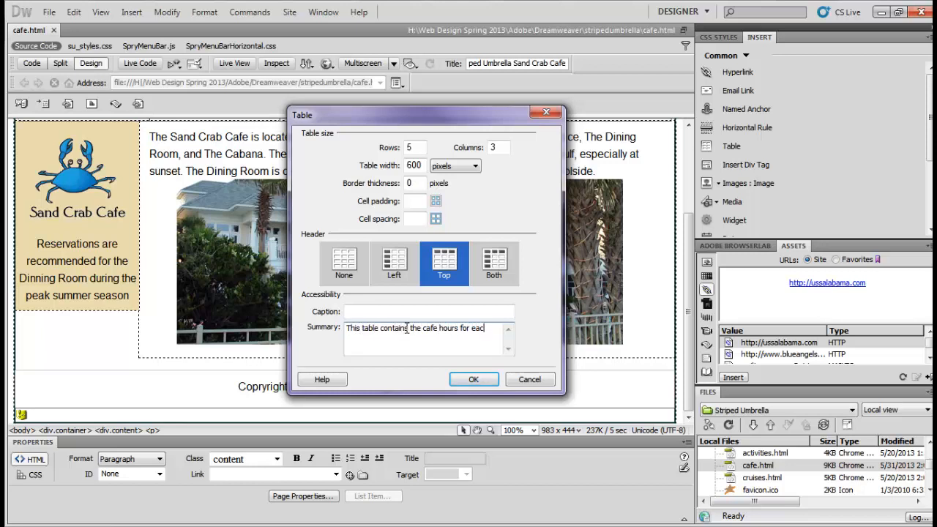
type("h dinning room")
left_click(473, 379)
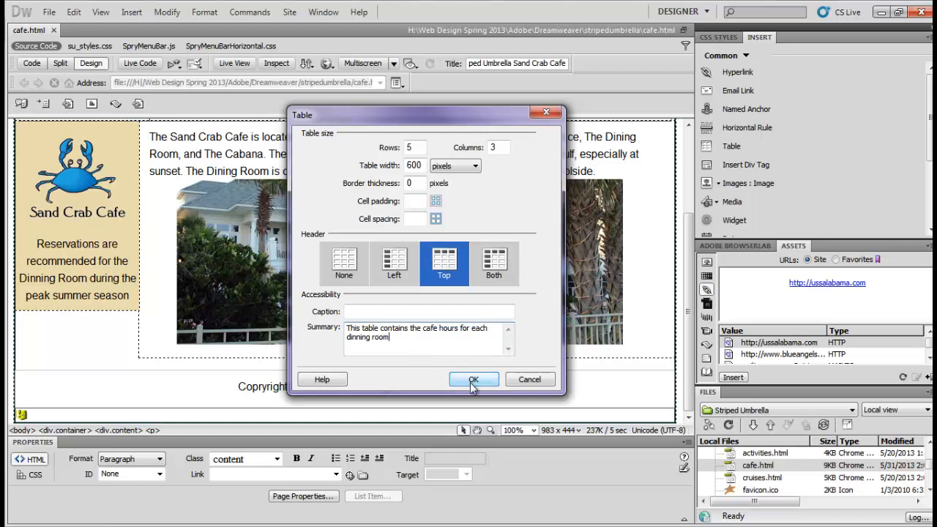
scroll(579, 383, "down", 2)
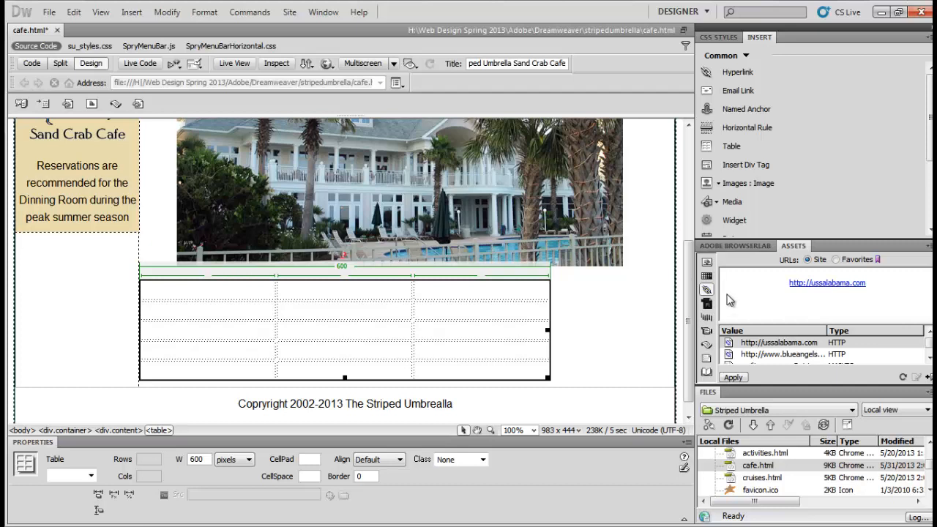
Step: Try out selecting the whole table and its middle column, and clear the selection
left_click(259, 331)
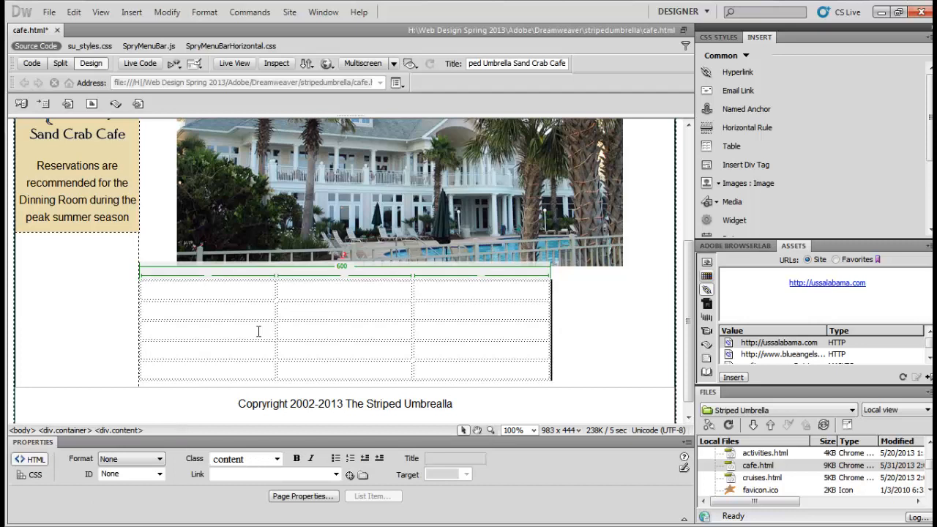
left_click(218, 350)
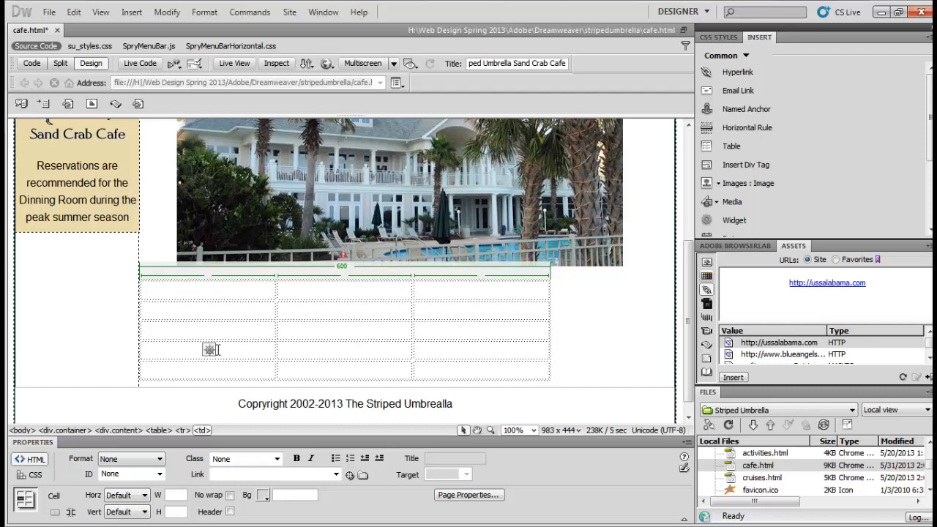
left_click(345, 268)
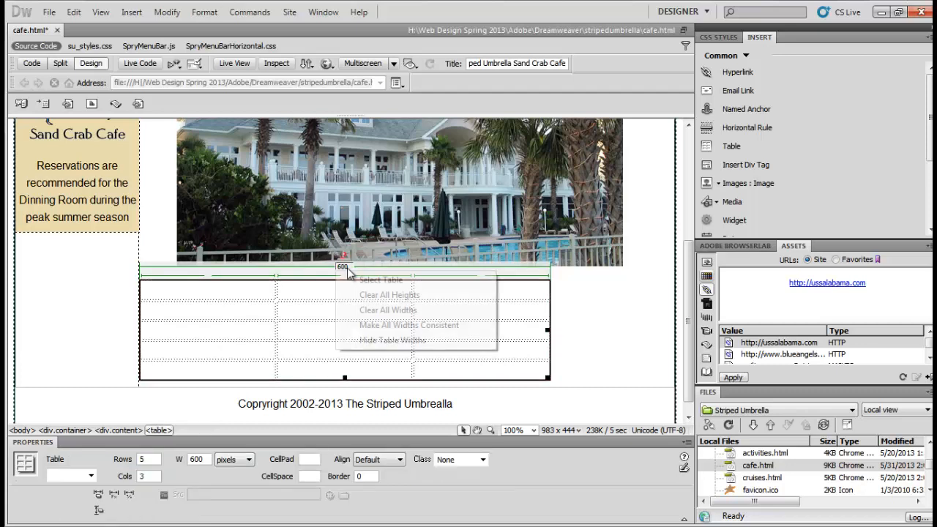
left_click(370, 279)
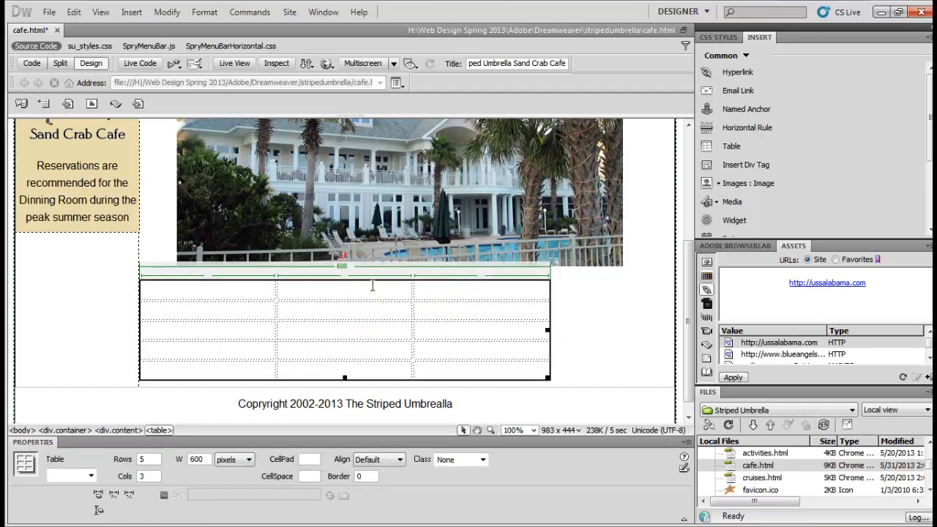
left_click(349, 272)
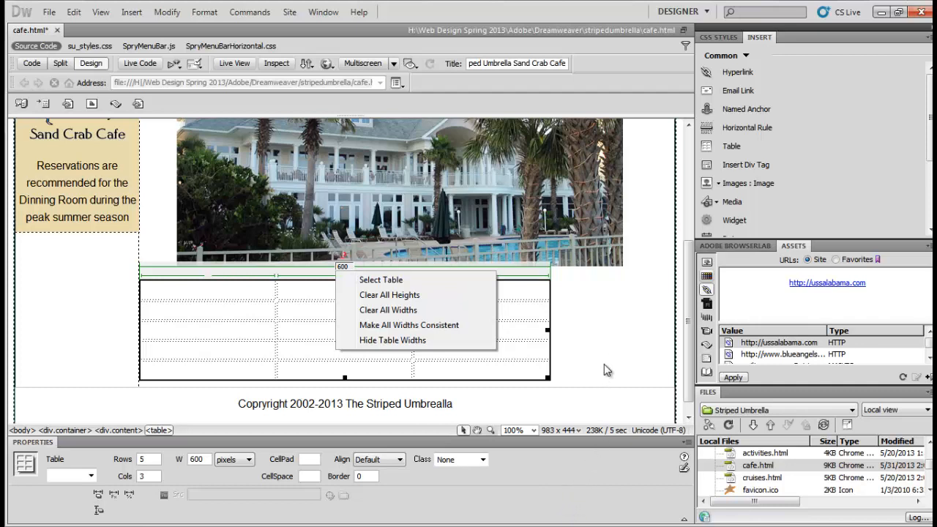
left_click(643, 364)
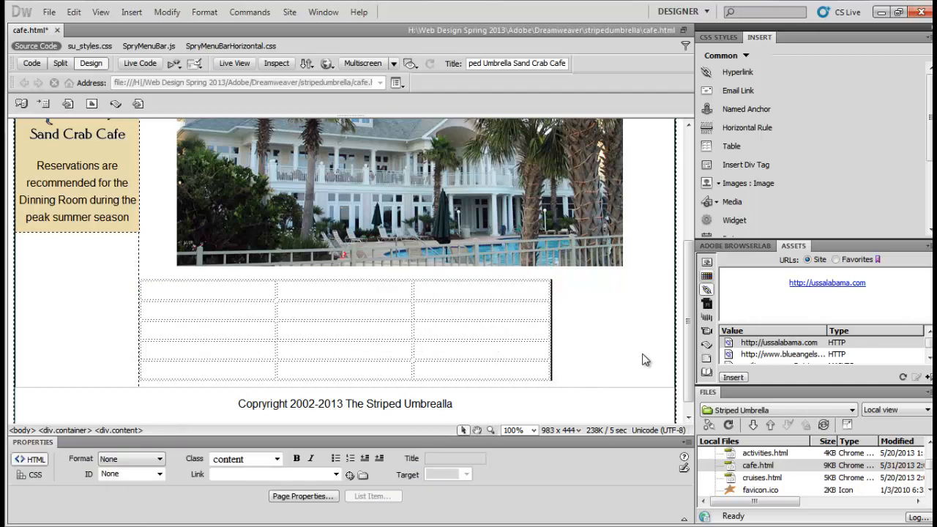
left_click(296, 290)
left_click(299, 277)
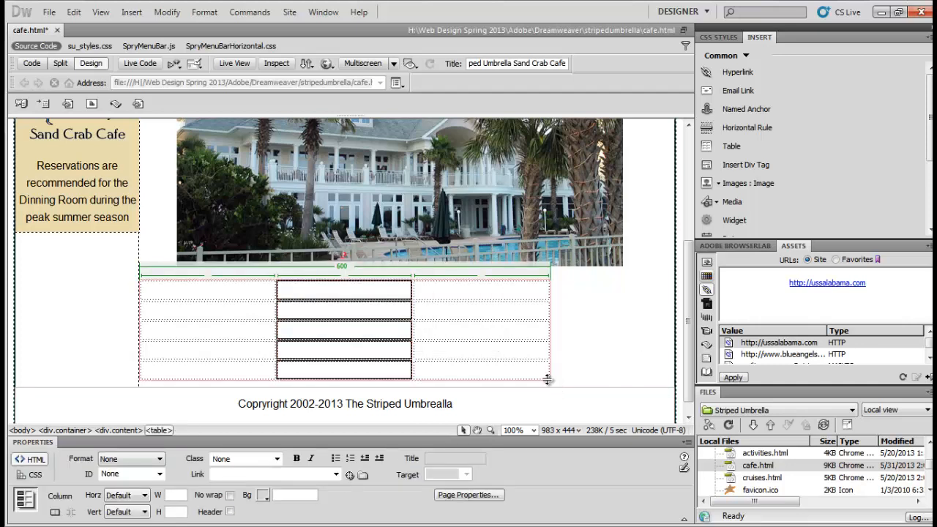
left_click(351, 273)
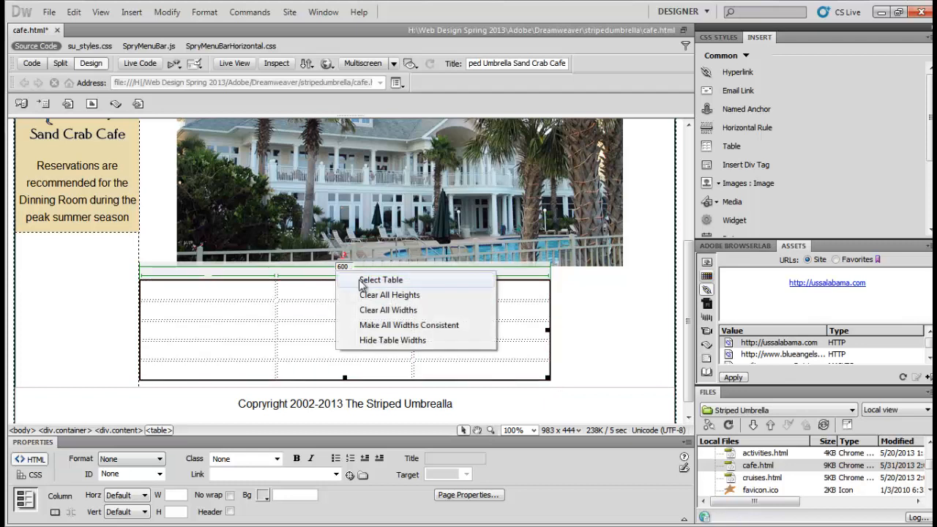
left_click(359, 279)
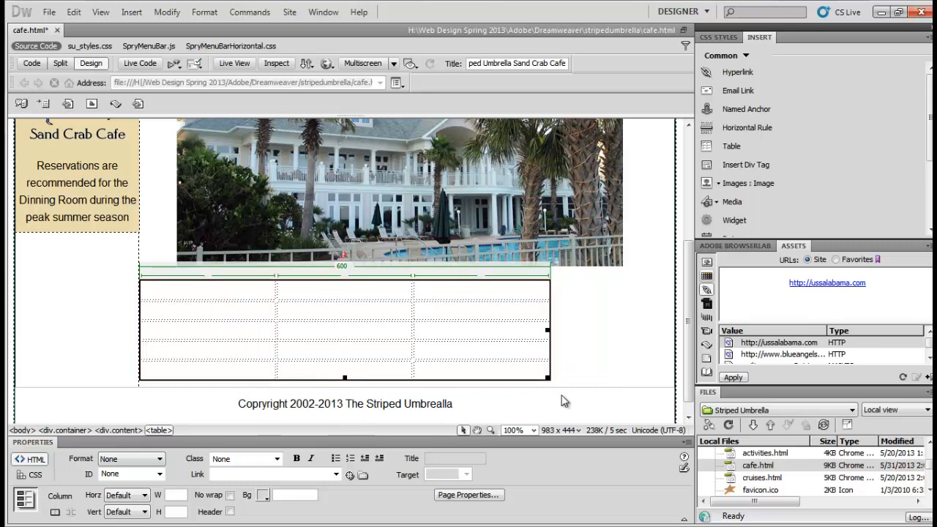
left_click(604, 383)
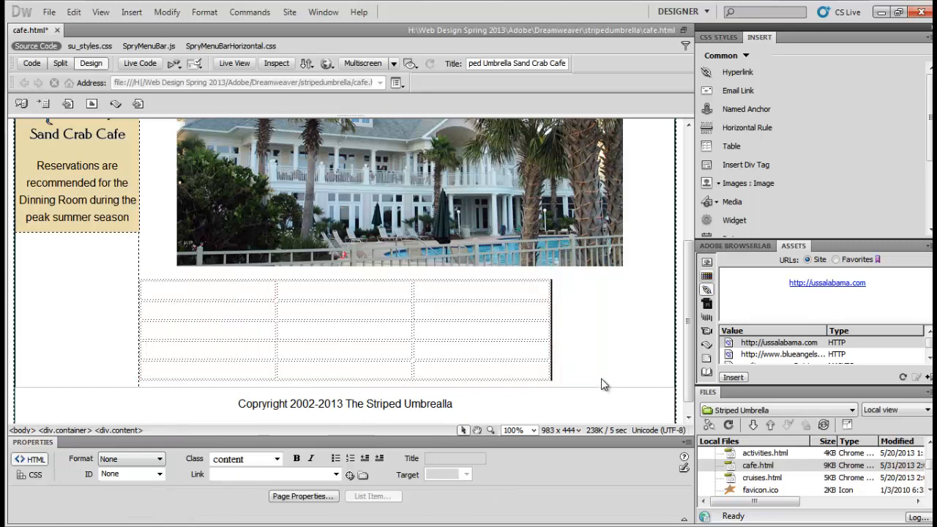
Step: Select the whole table below the cafe photo and set its alignment to Left
left_click(263, 276)
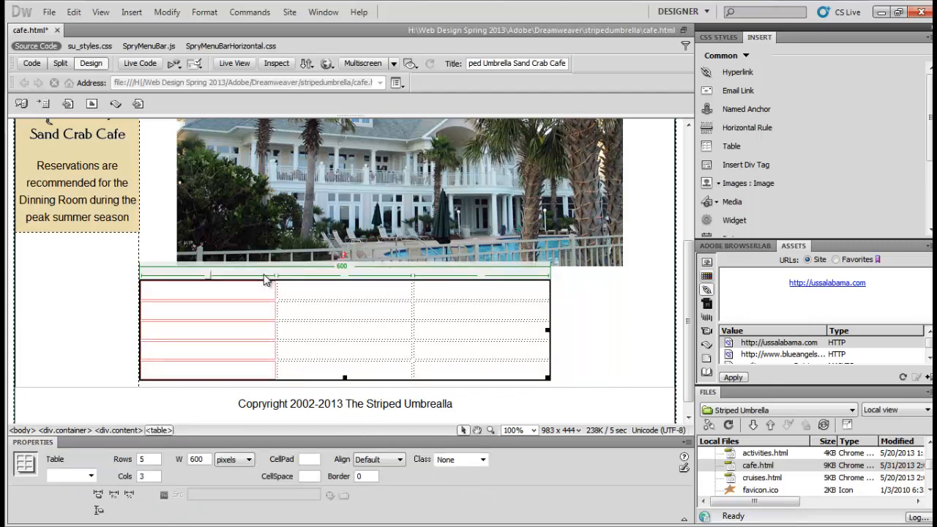
left_click(342, 267)
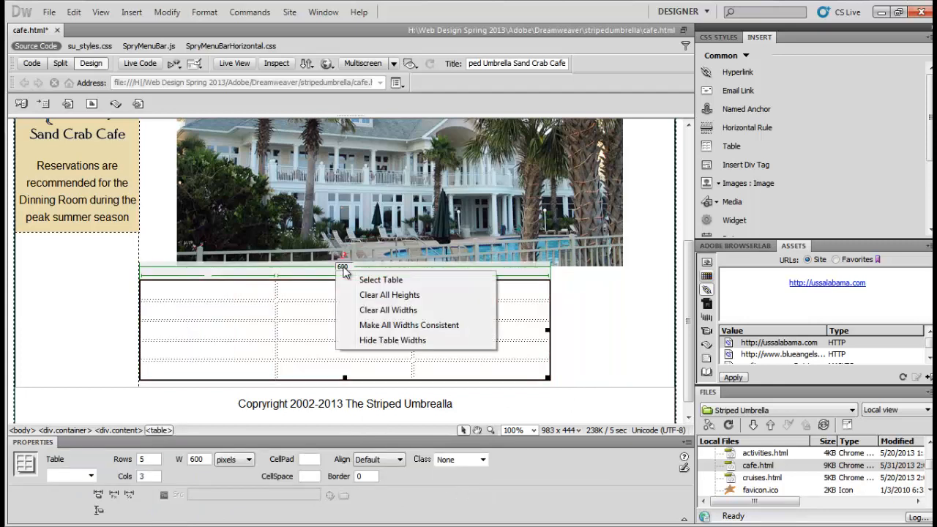
left_click(369, 283)
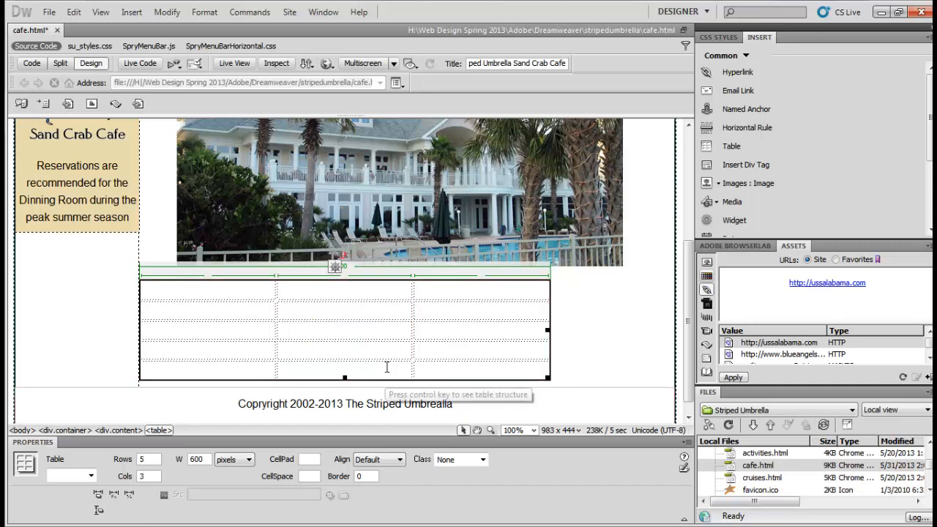
left_click(395, 464)
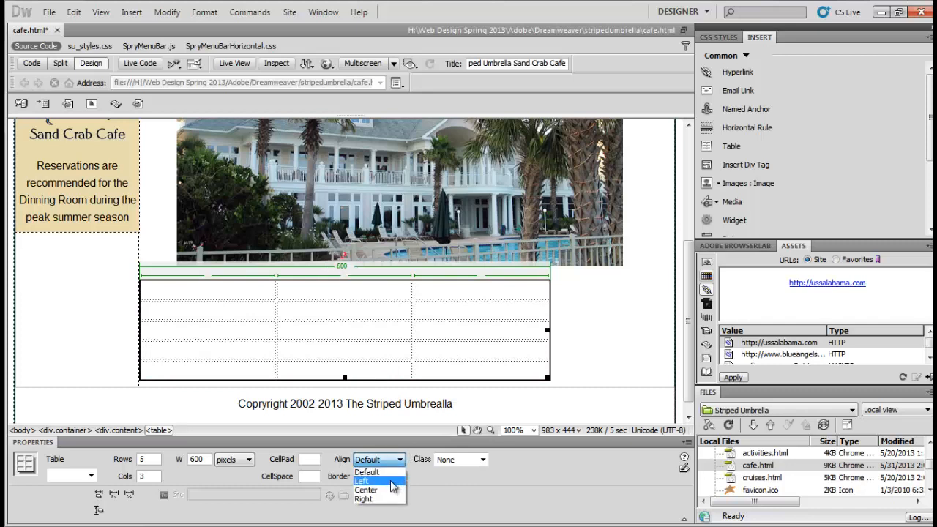
left_click(394, 484)
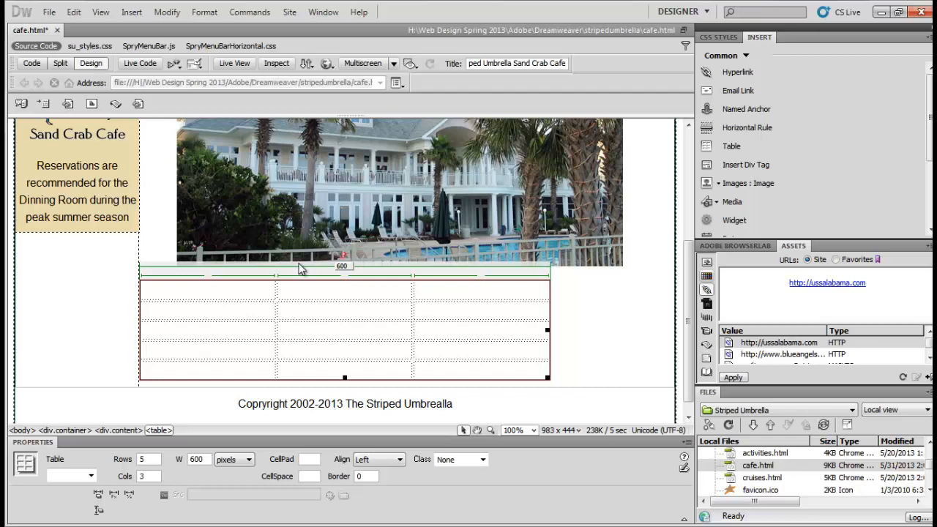
Step: Set the width of the table's first-column header cell to 30%
left_click(226, 291)
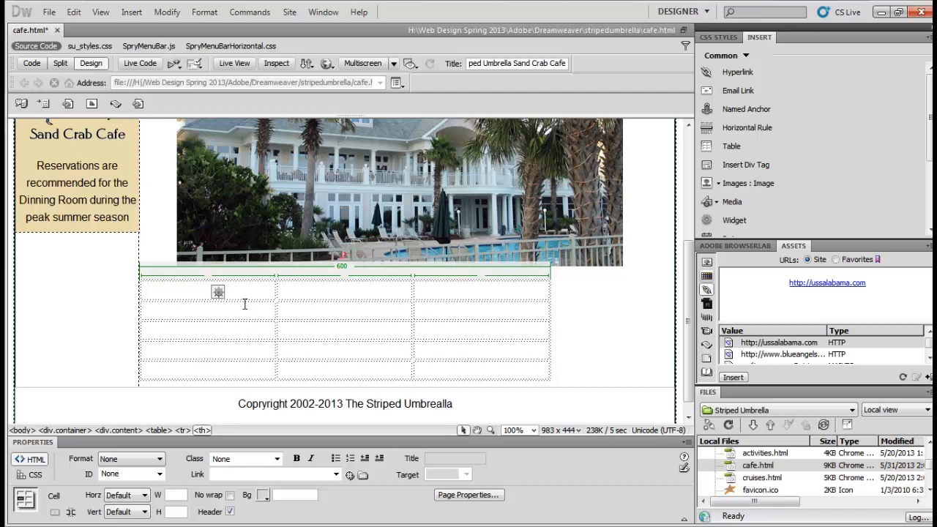
left_click(186, 495)
type("30%")
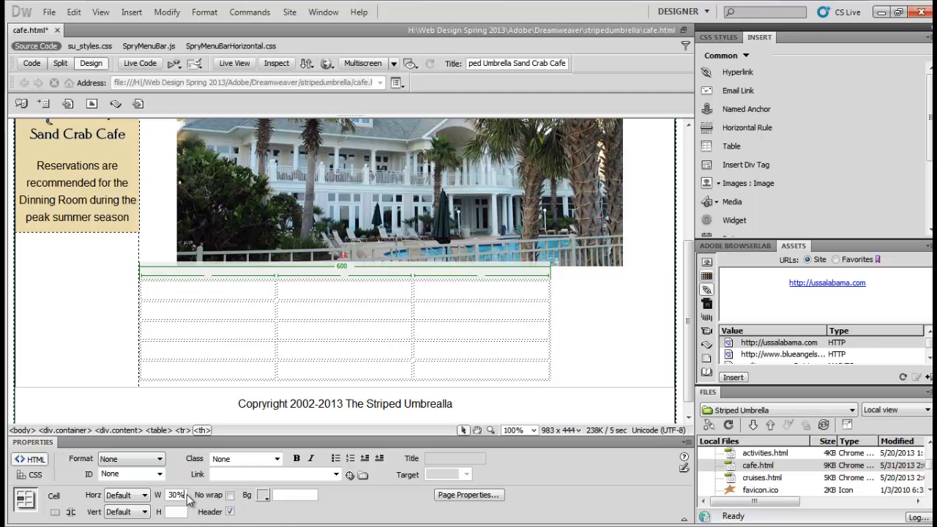
key("Return")
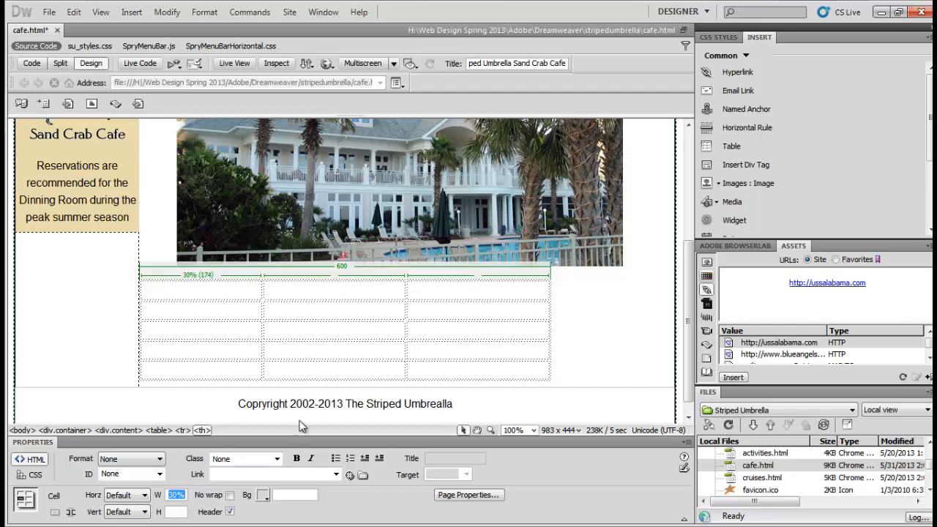
Step: Set the width of the table's middle-column header cell to 30%
left_click(334, 274)
left_click(321, 289)
left_click(180, 495)
type("30")
left_click(228, 513)
Step: Place the cursor in the third-column header cell of the table
left_click(485, 295)
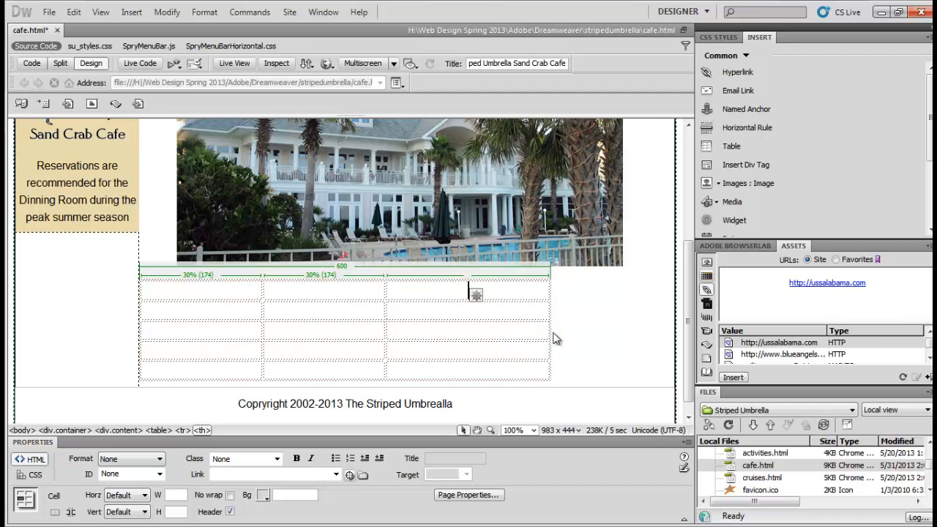
type("40")
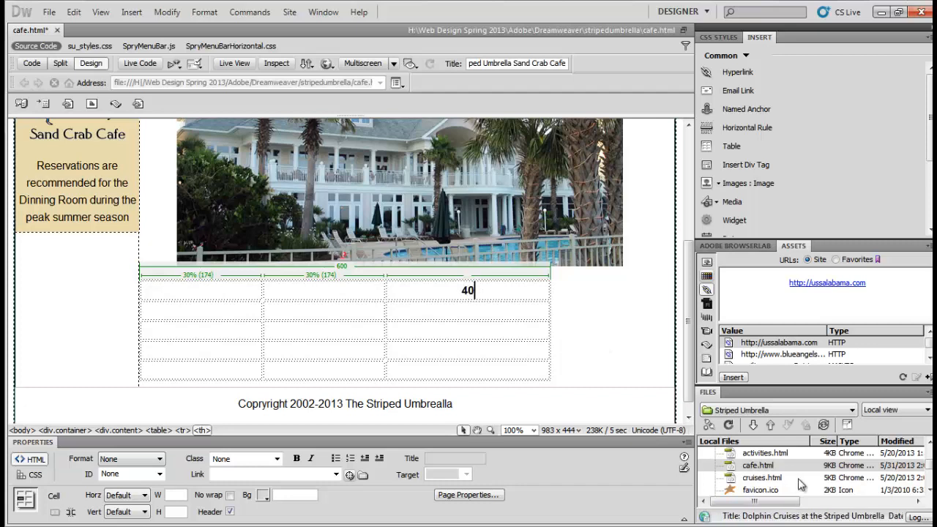
type("%")
key("BackSpace")
key("BackSpace")
key("BackSpace")
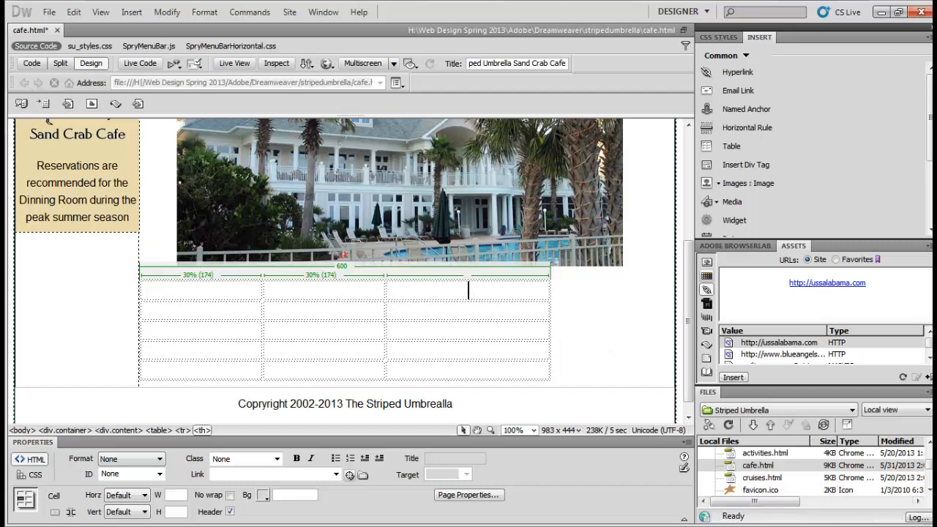
left_click(183, 495)
type("40%")
key("Return")
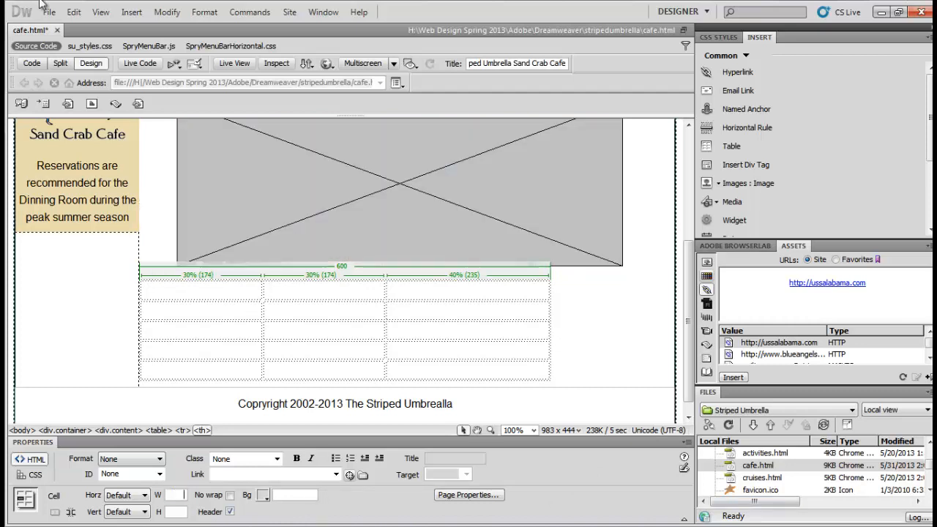
left_click(73, 12)
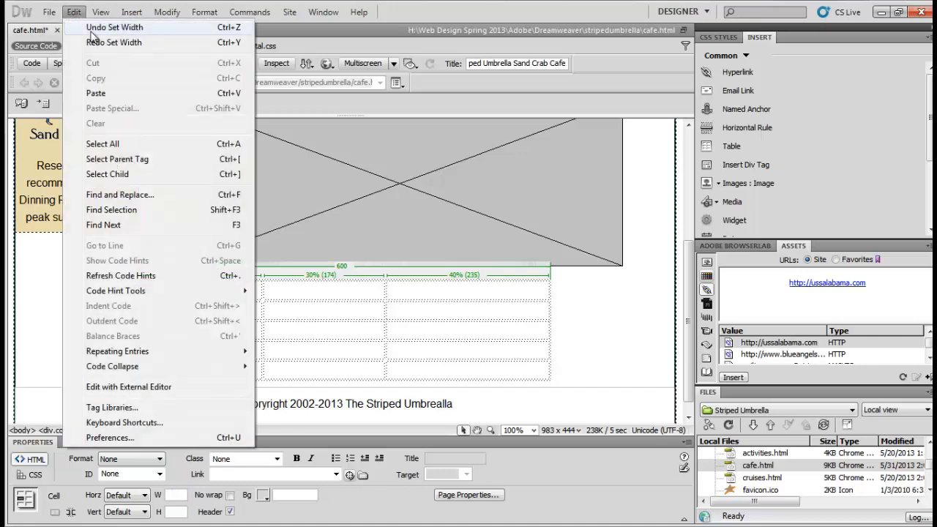
left_click(88, 24)
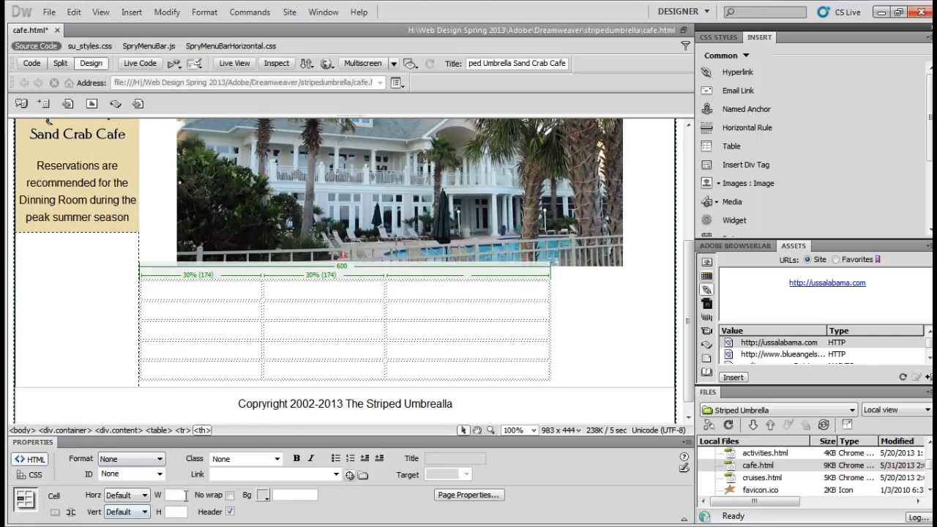
Step: Set the width of the table's third-column header cell to 40%
type("40%")
key("Return")
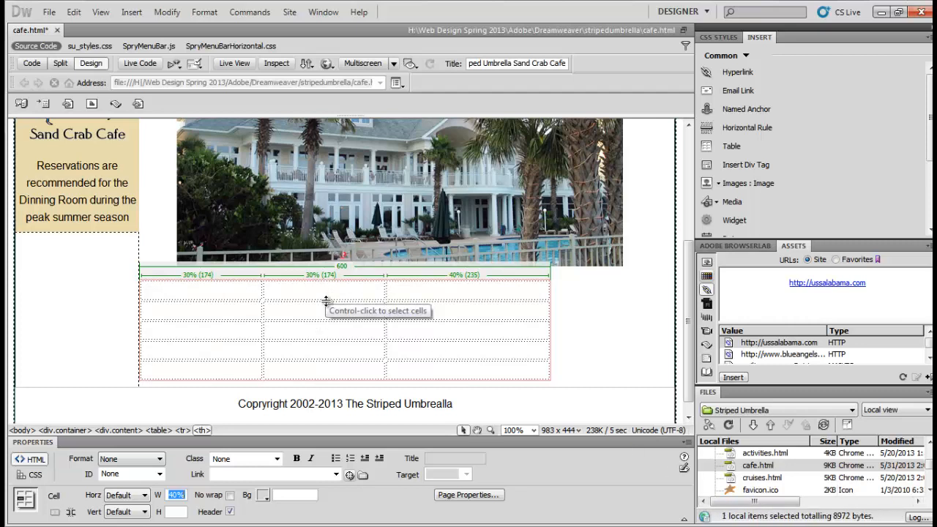
Step: Try out making the table's first row taller by moving its lower border, and bring the border back up
left_click(326, 300)
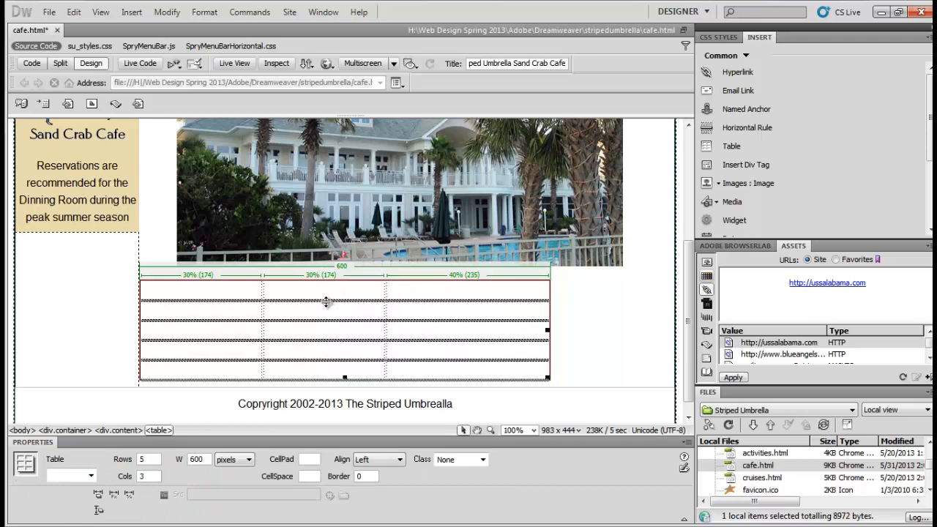
left_click(325, 291)
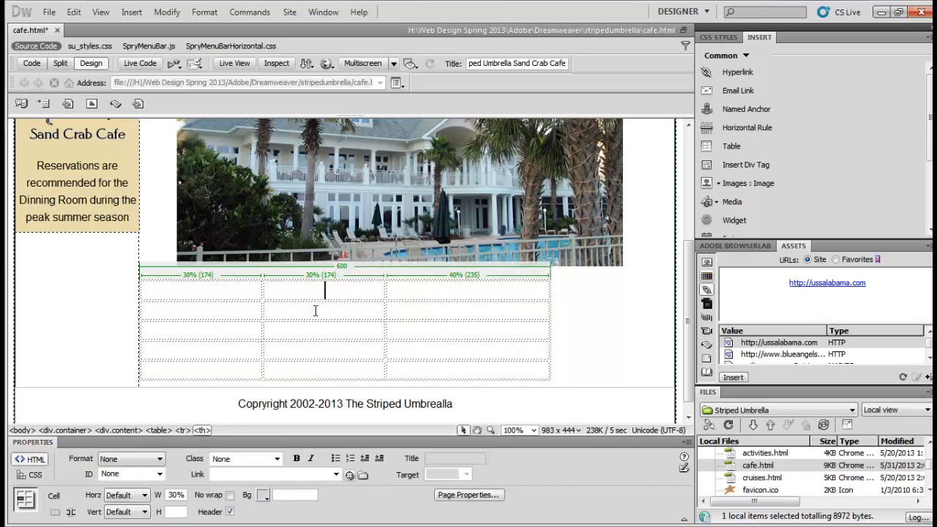
left_click(325, 300)
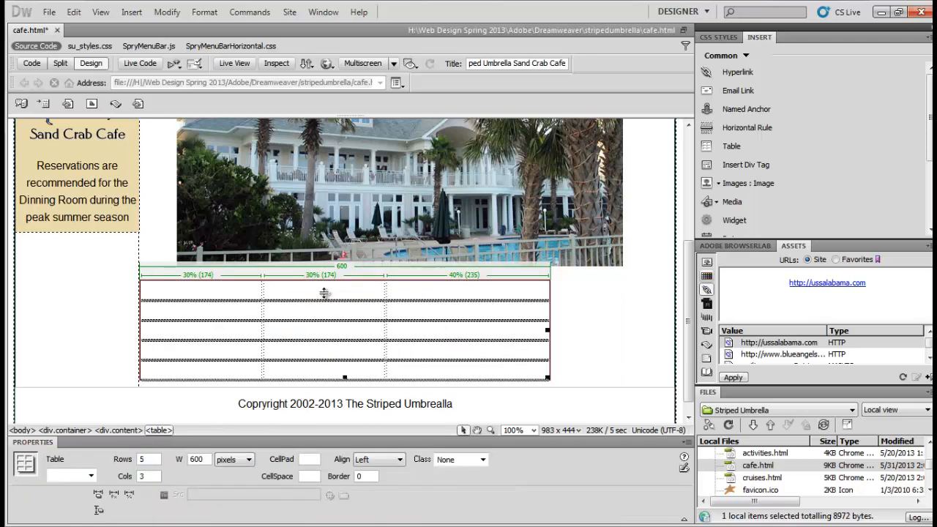
mouse_move(324, 293)
left_mouse_down()
mouse_move(322, 319)
mouse_move(329, 291)
left_mouse_up()
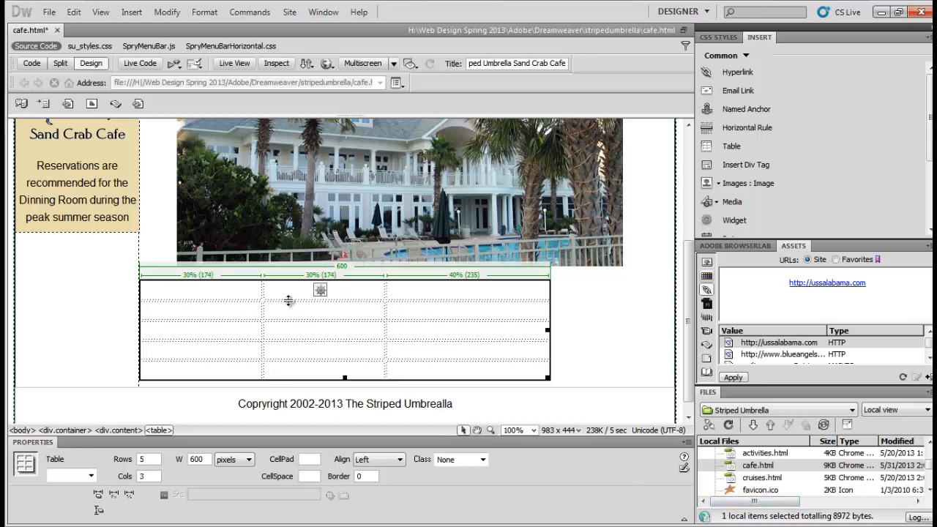
left_click_drag(283, 368, 317, 400)
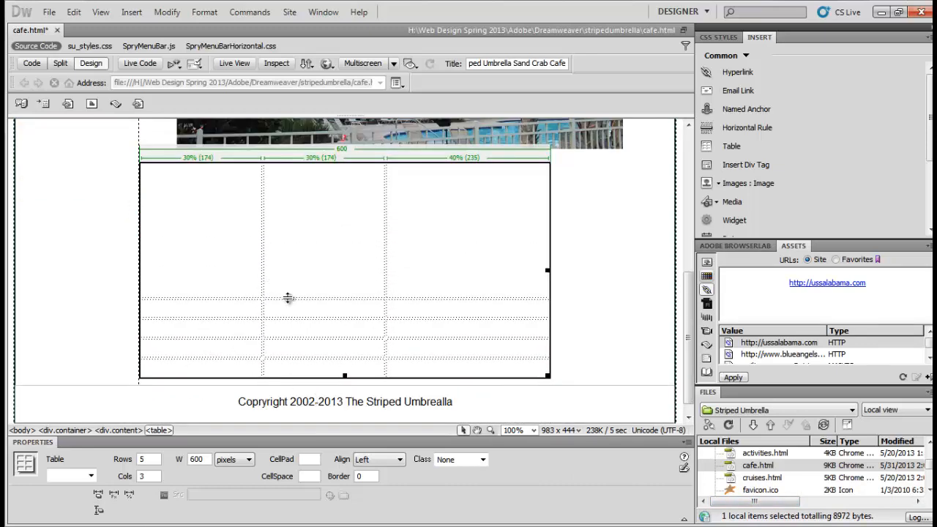
left_click_drag(289, 298, 291, 169)
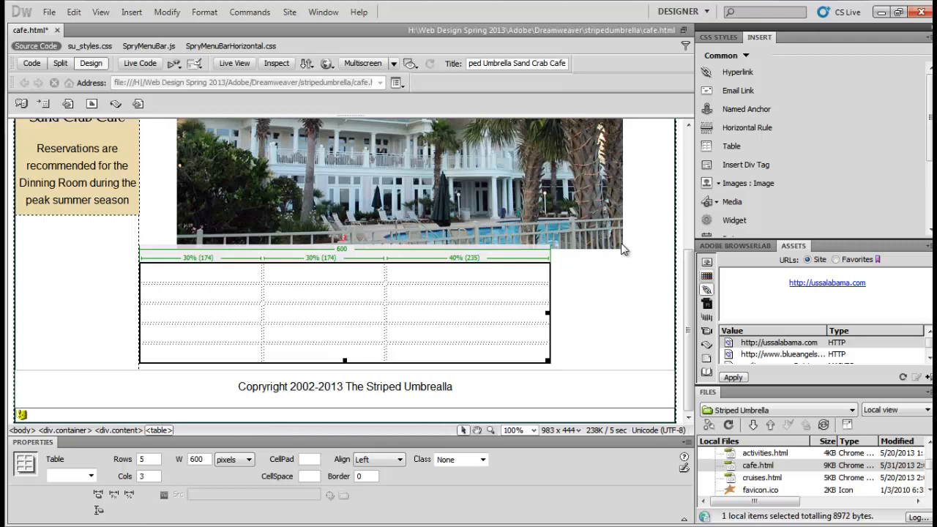
Step: Split the first cell of the table's last row into 2 rows
left_click(205, 353)
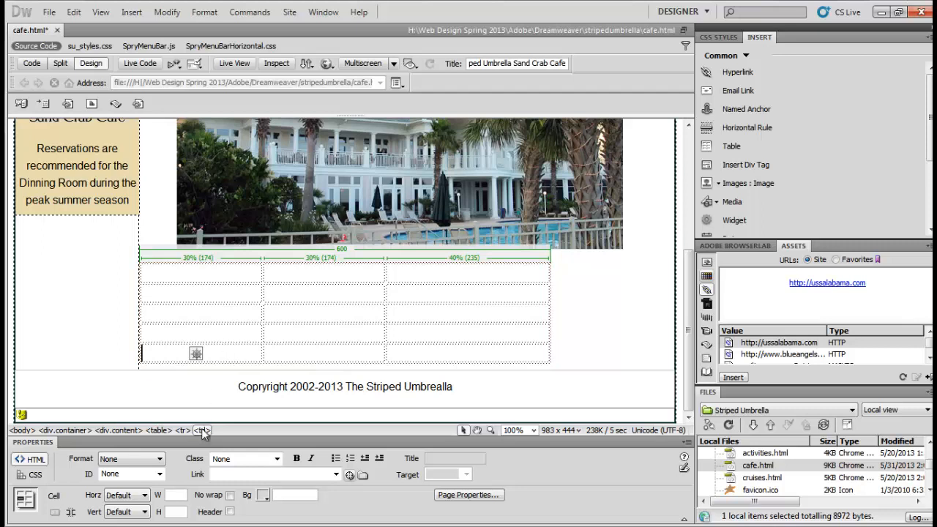
left_click(70, 512)
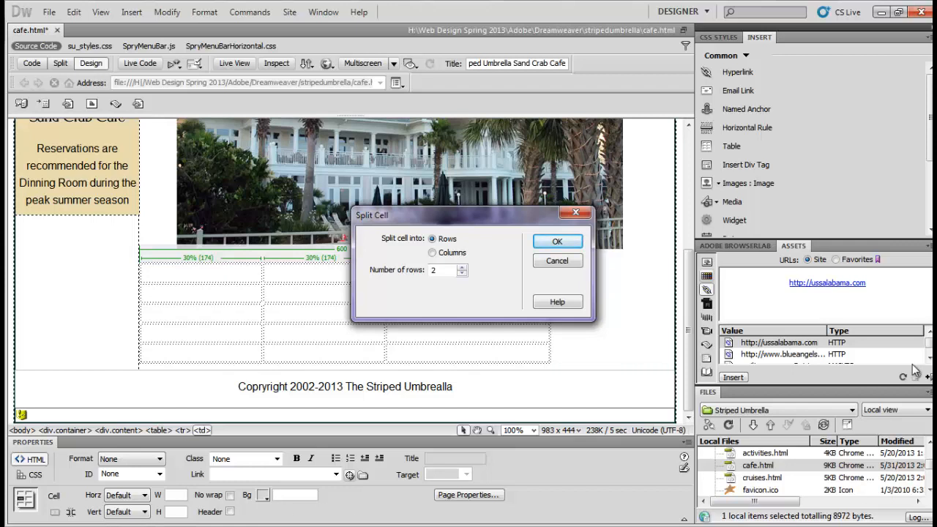
left_click(561, 243)
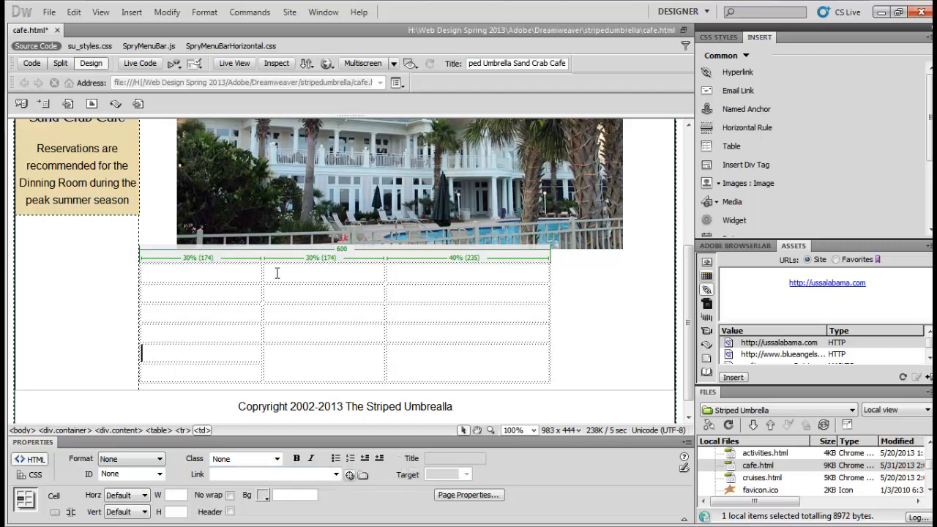
Step: Merge the three header cells in the table's first row into one cell
left_click_drag(234, 270, 449, 278)
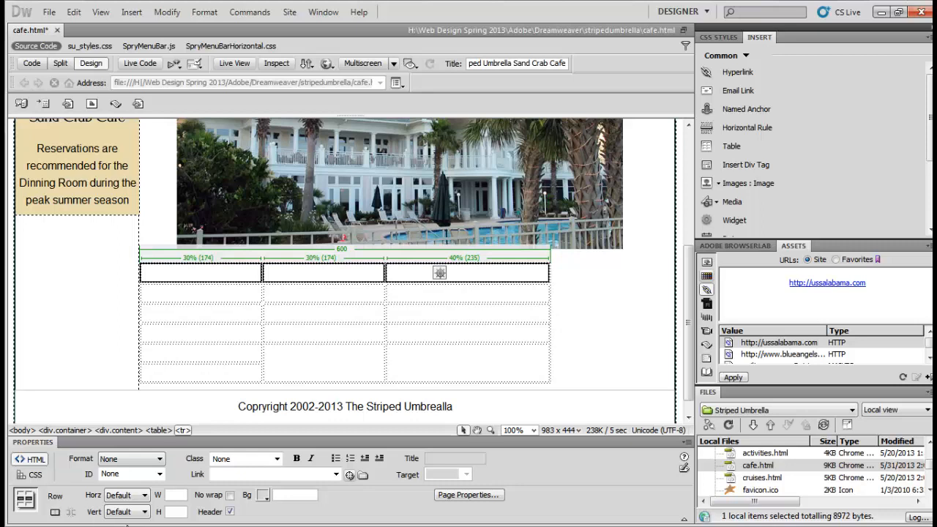
left_click(55, 512)
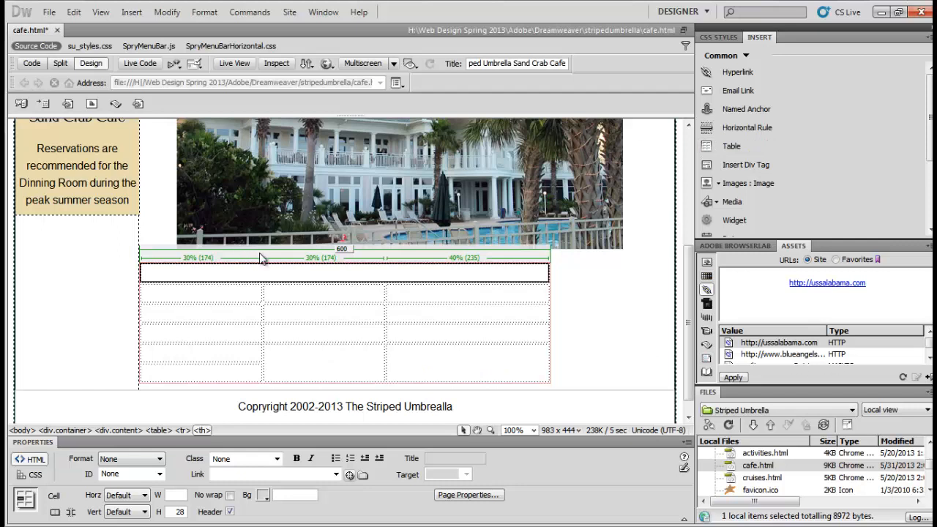
left_click(282, 293)
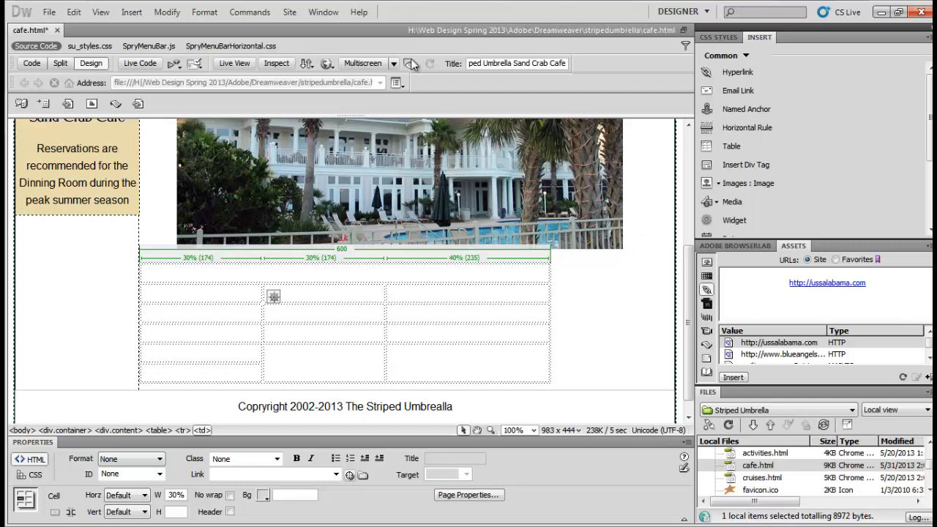
Step: Insert the chocolate_cake image from the Chapter 6 assets folder into the first cell below the merged header row
left_click(166, 296)
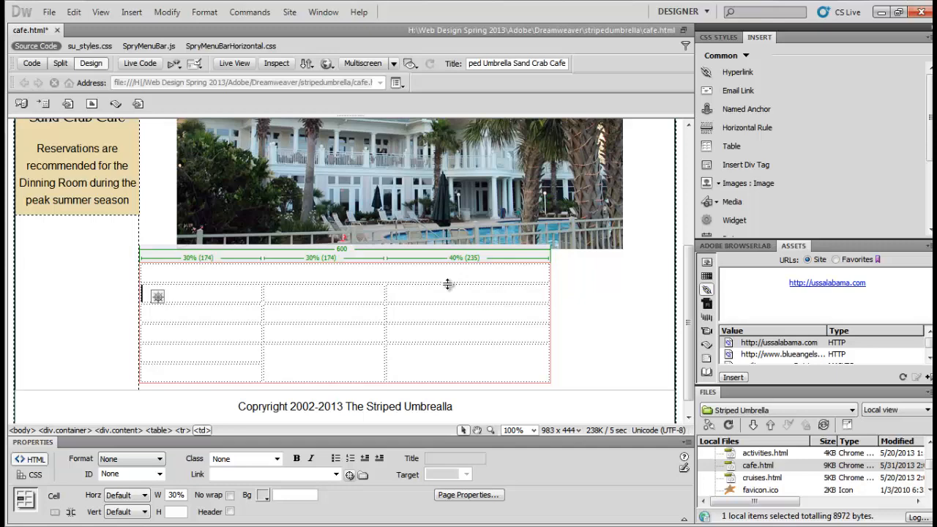
left_click(130, 16)
left_click(154, 42)
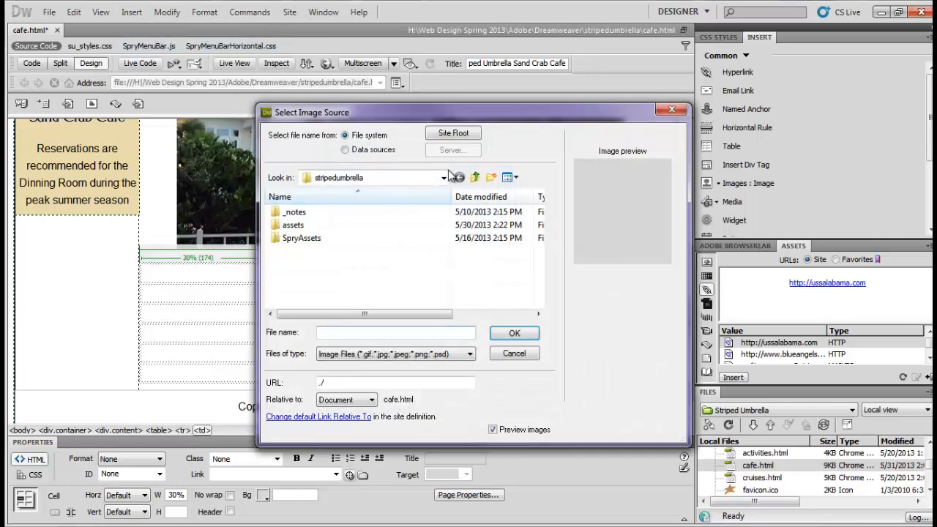
left_click(445, 179)
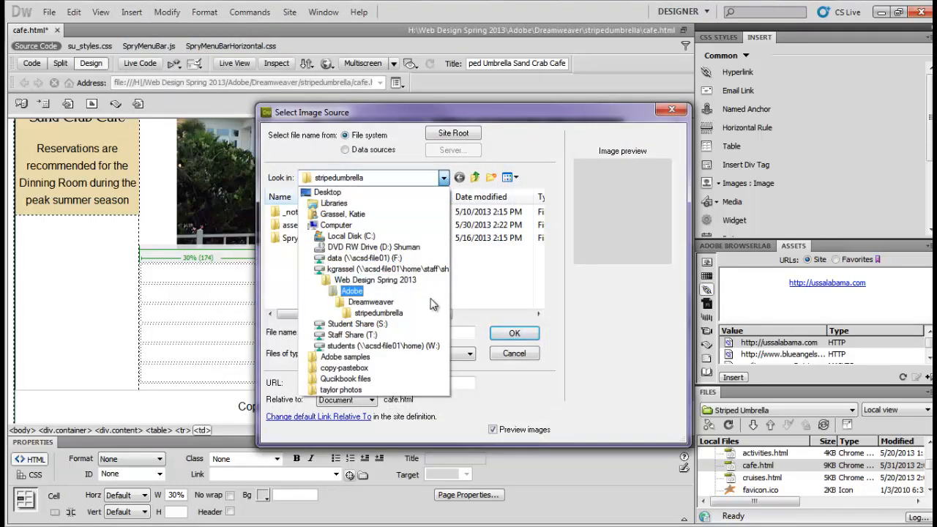
left_click(432, 304)
double_click(328, 269)
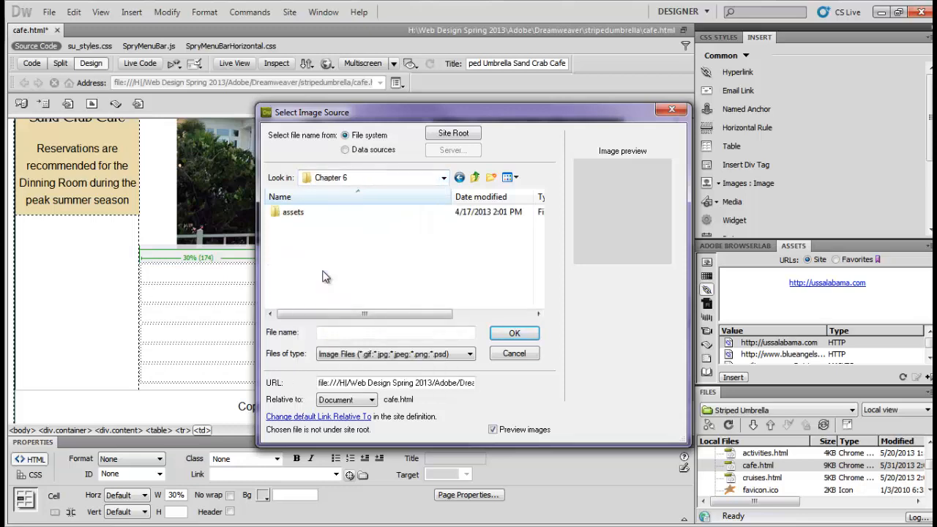
double_click(296, 213)
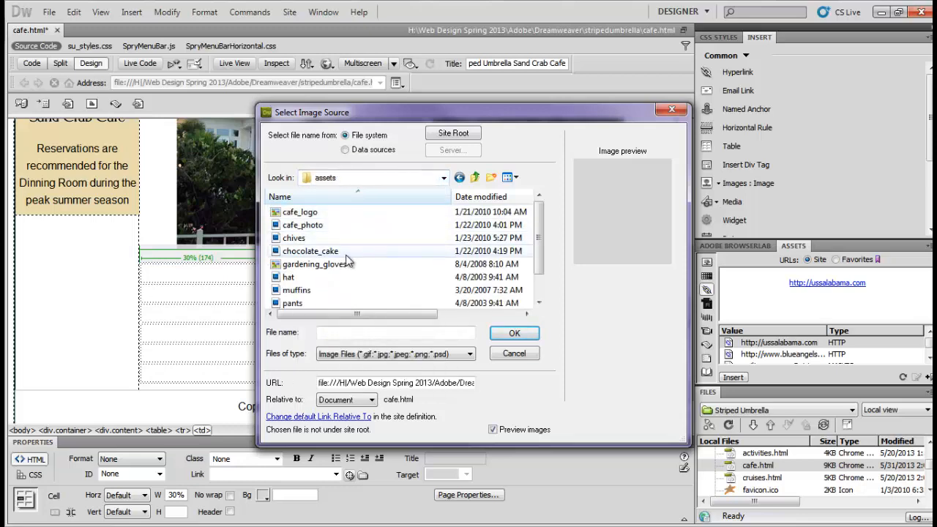
left_click(331, 251)
left_click(533, 339)
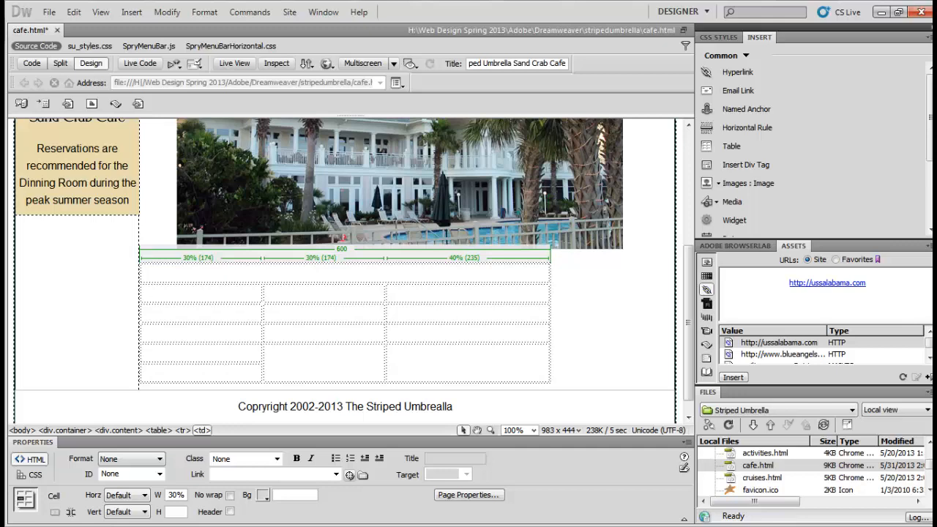
Step: Give the cake image the alternate text "Choclate Grand Marnier Cake" and finish inserting it
left_click_drag(110, 216, 378, 239)
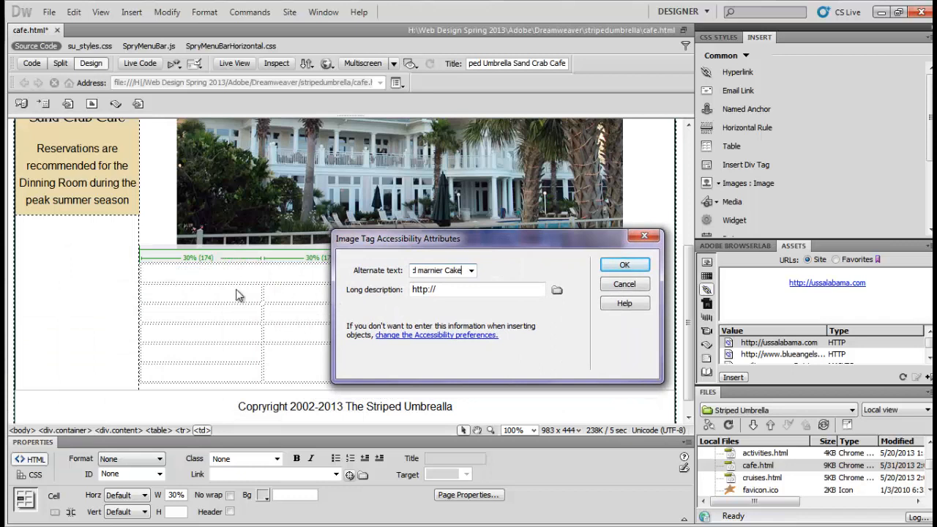
left_click(427, 272)
key("BackSpace")
type("M")
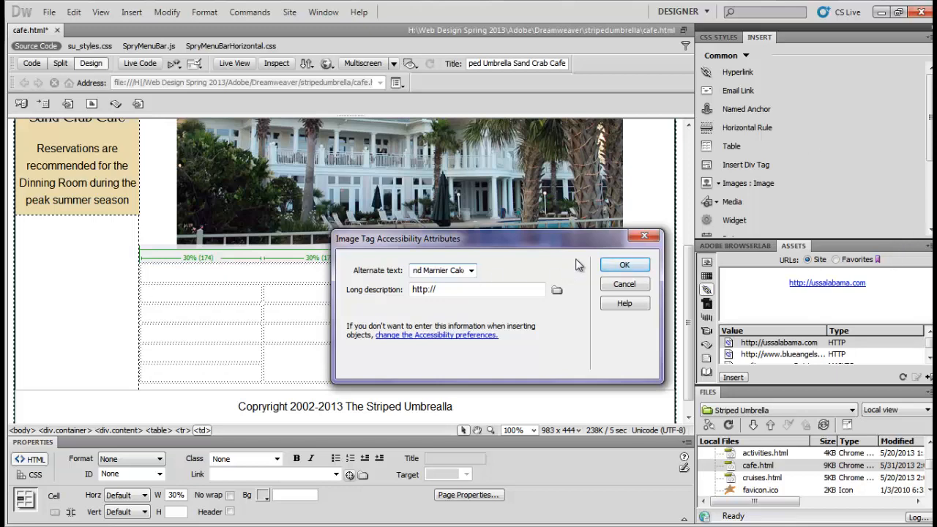
left_click(621, 266)
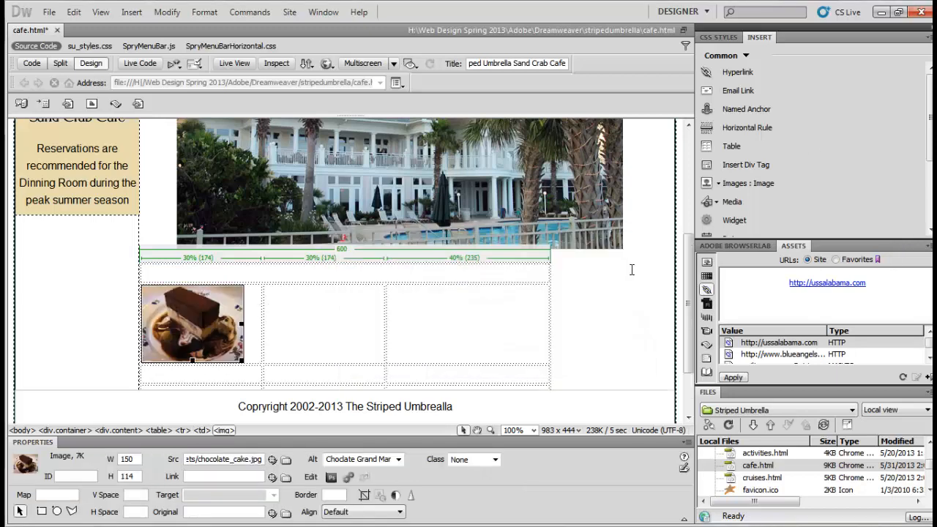
scroll(636, 273, "down", 3)
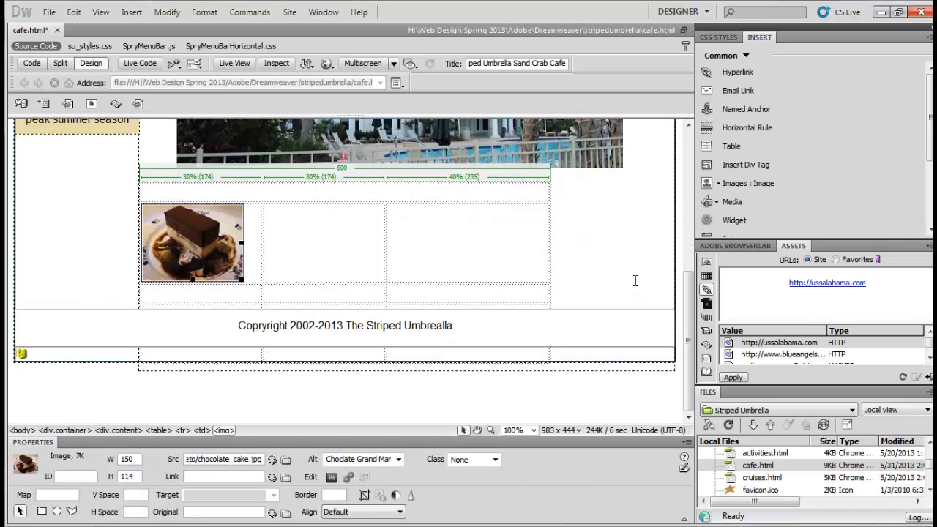